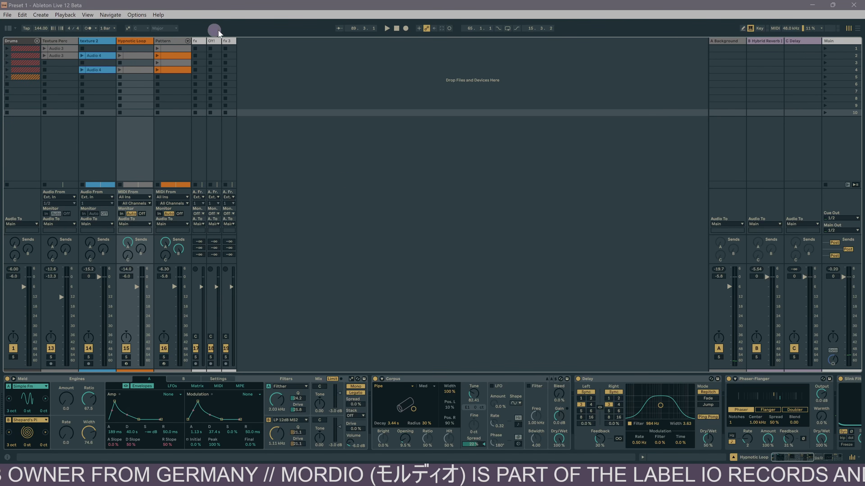
Step: Solo the Drums group, set the arrangement loop to the first Texture Perc clip, and start playback in the session mixer
left_click(14, 42)
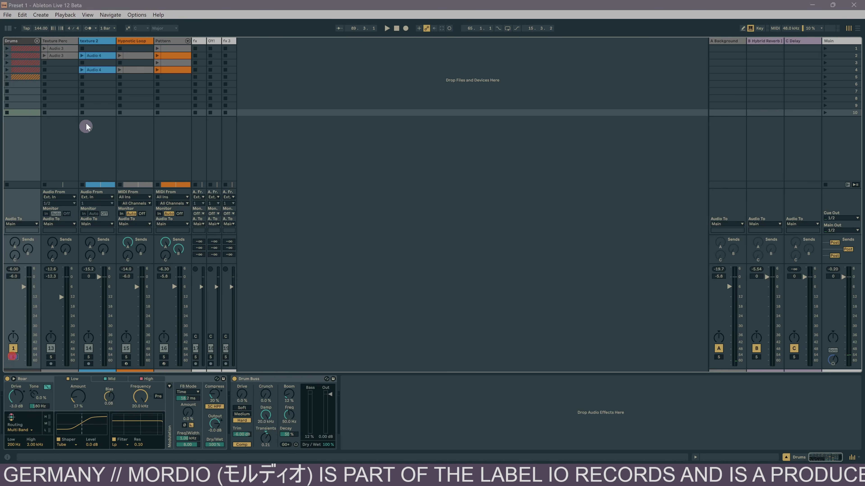
key("Tab")
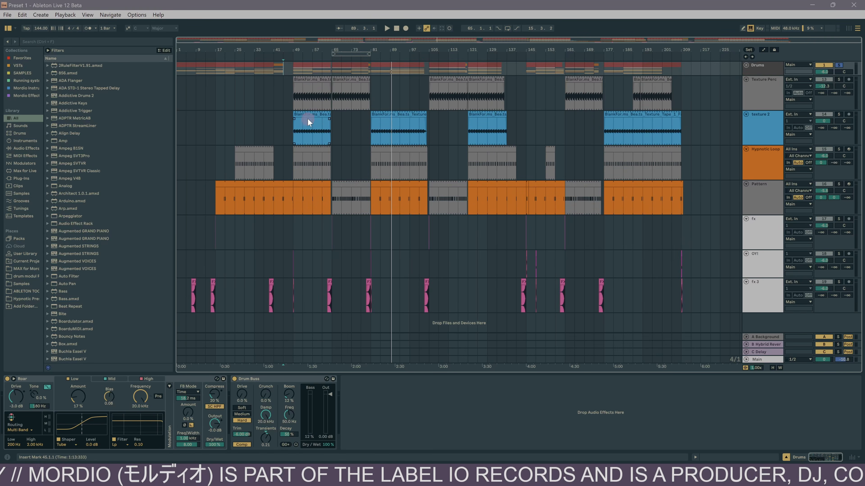
left_click(311, 78)
key("ctrl+l")
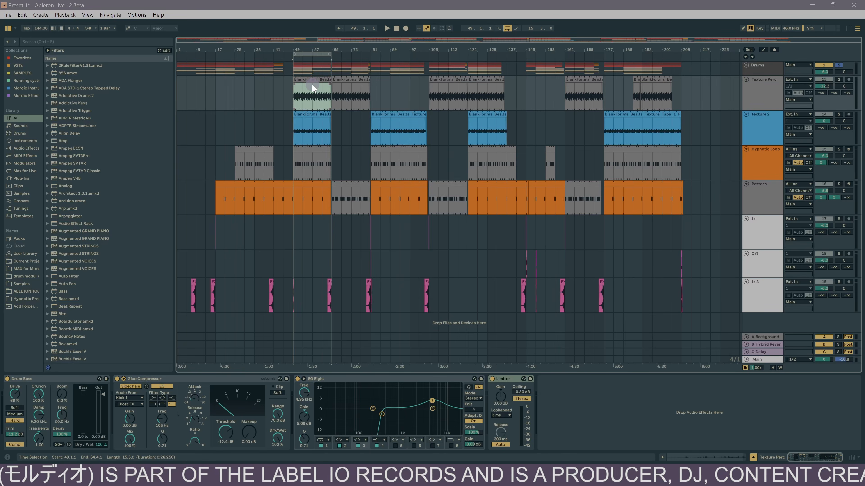
key("Tab")
key("space")
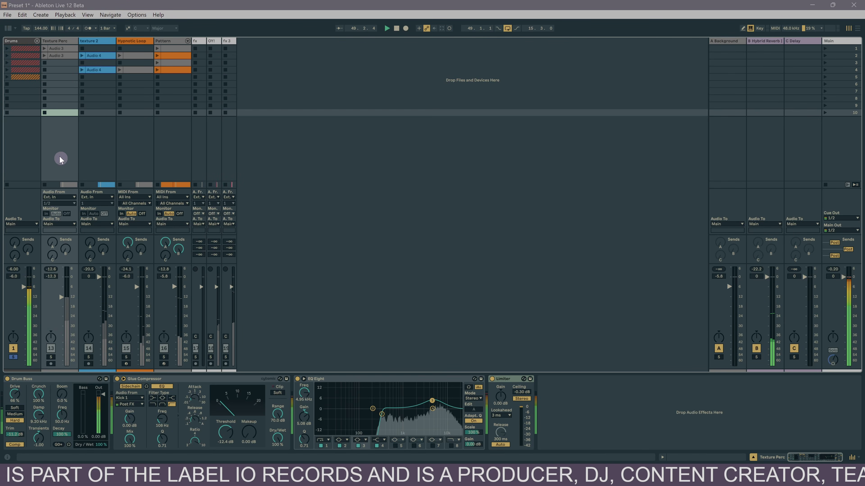
Step: Unfold the Drums group and its nested bass group, and solo the bass group to hear the low end
left_click(37, 41)
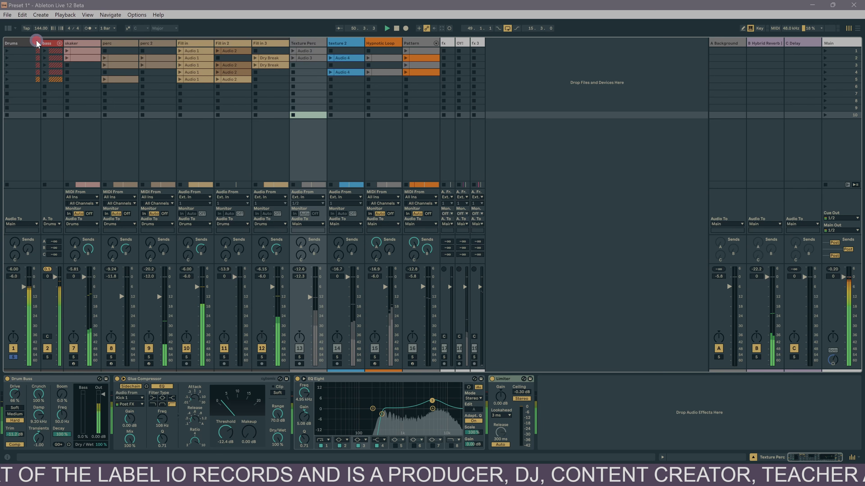
left_click(60, 44)
left_click(47, 357)
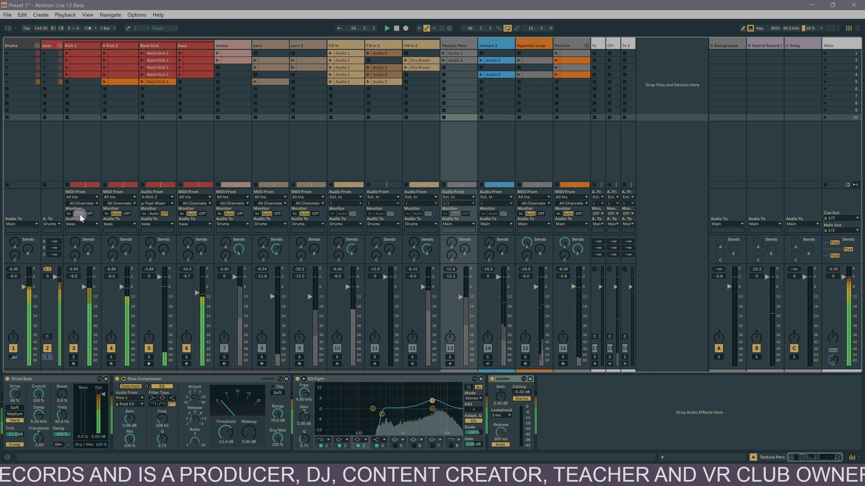
Step: Inspect the Kick 2 plug-in's pitch curve on the Kick 1 track, then close the plug-in window
left_click(84, 46)
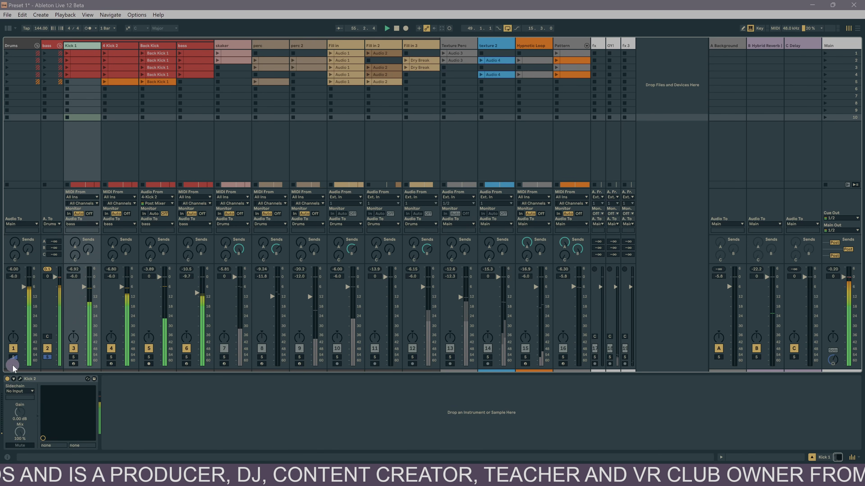
left_click(20, 379)
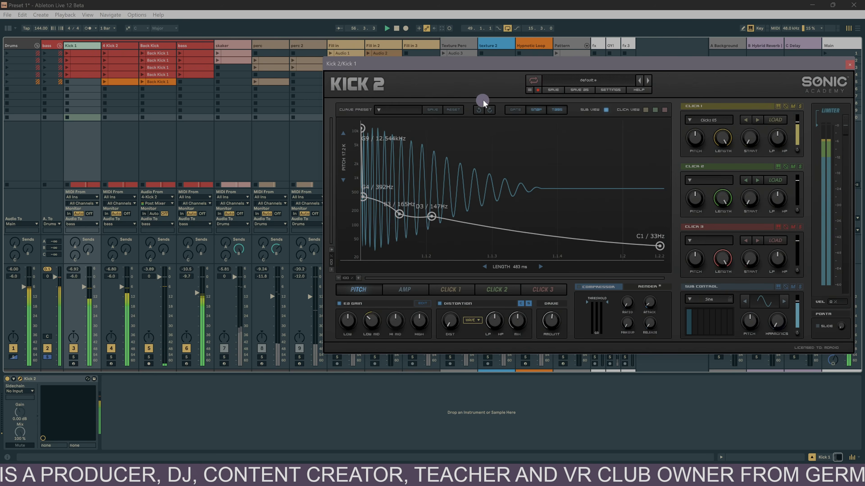
left_click_drag(526, 62, 325, 82)
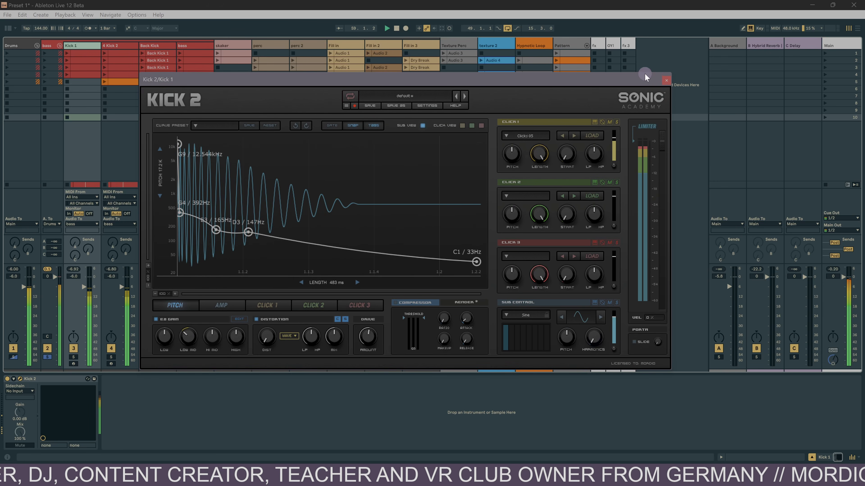
left_click(667, 81)
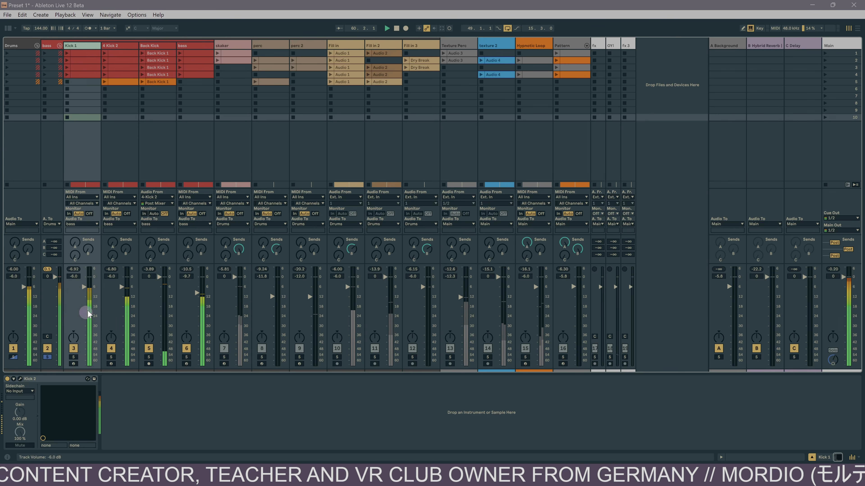
Step: Audition the Kick 1, 4-Kick 2 and Back Kick tracks by soloing them separately and combined, and add the bass track to the solo
left_click(73, 357)
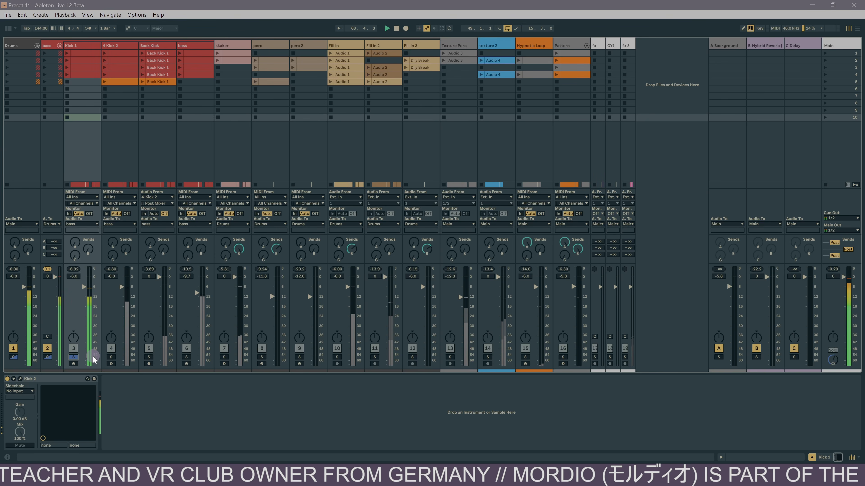
left_click(111, 357)
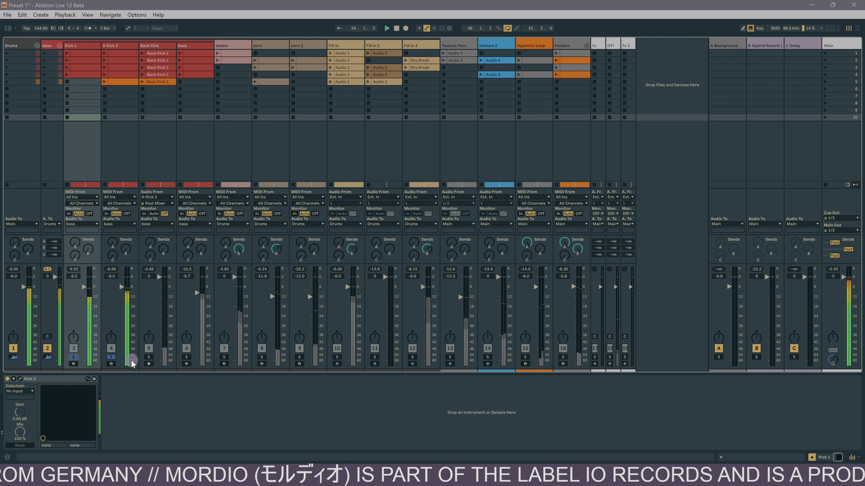
left_click(149, 357)
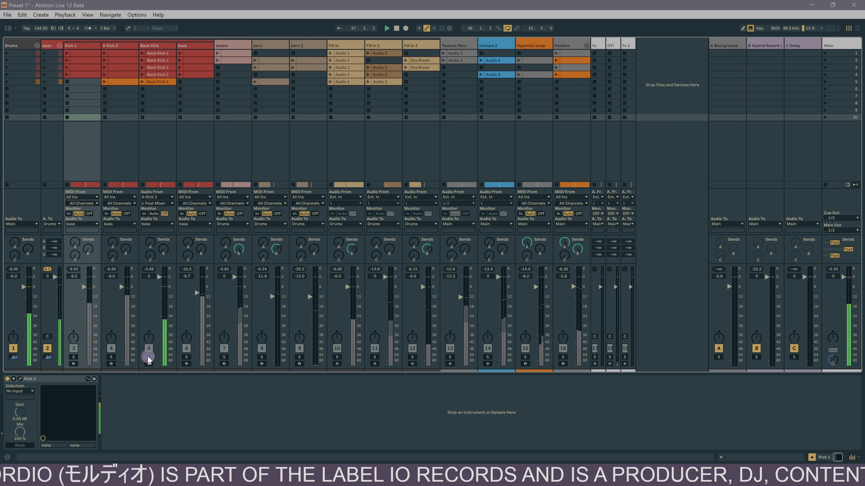
left_click(74, 358)
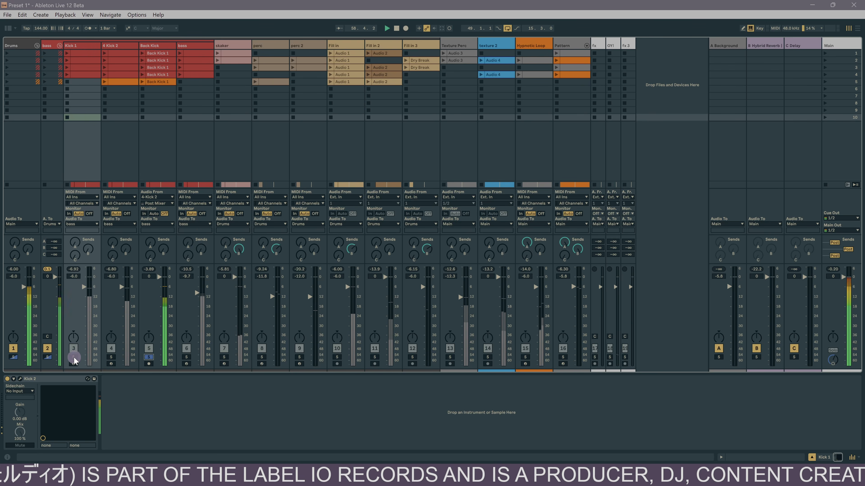
left_click(111, 357)
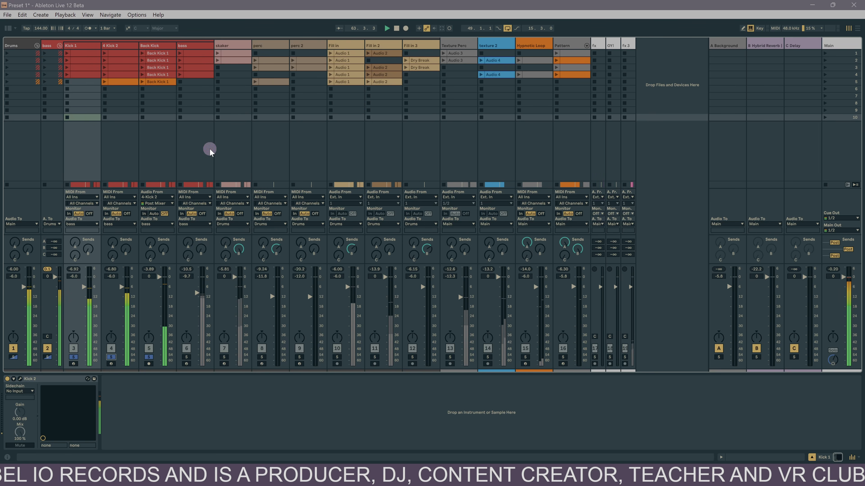
left_click(201, 153)
left_click(186, 357)
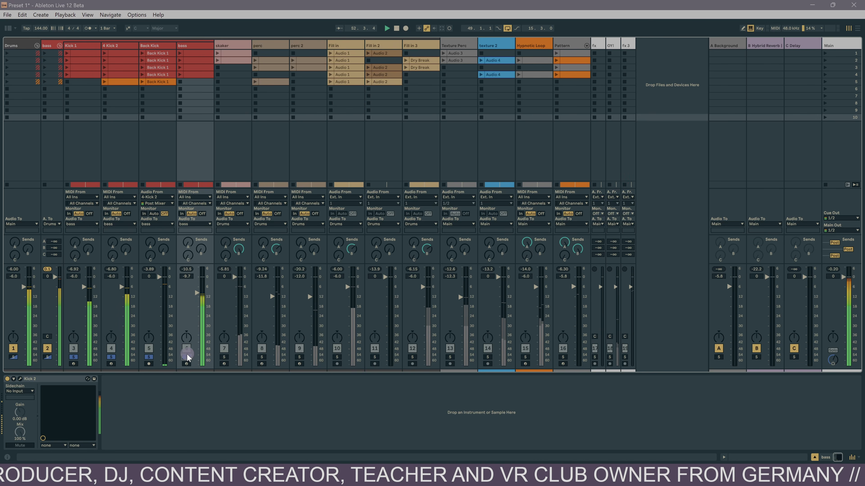
Step: Examine the note patterns of the scene 4 clips on the bass, 4-Kick 2 and Kick 1 tracks, then return to the device view
double_click(197, 73)
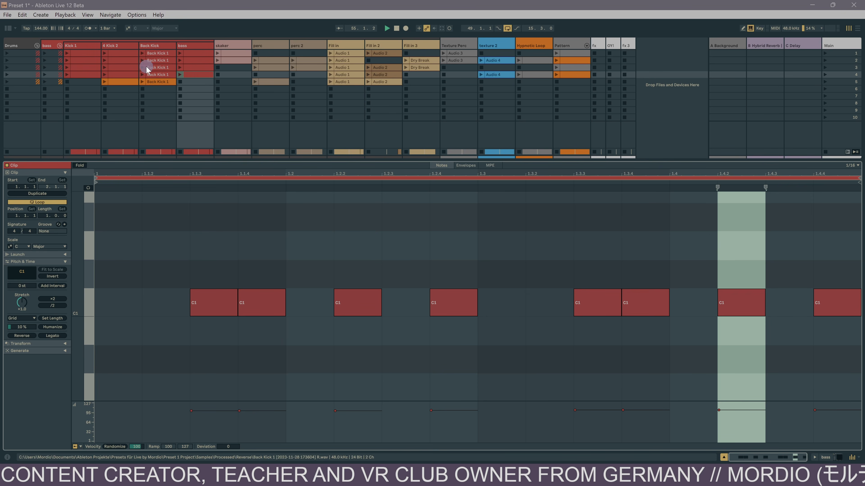
left_click(124, 73)
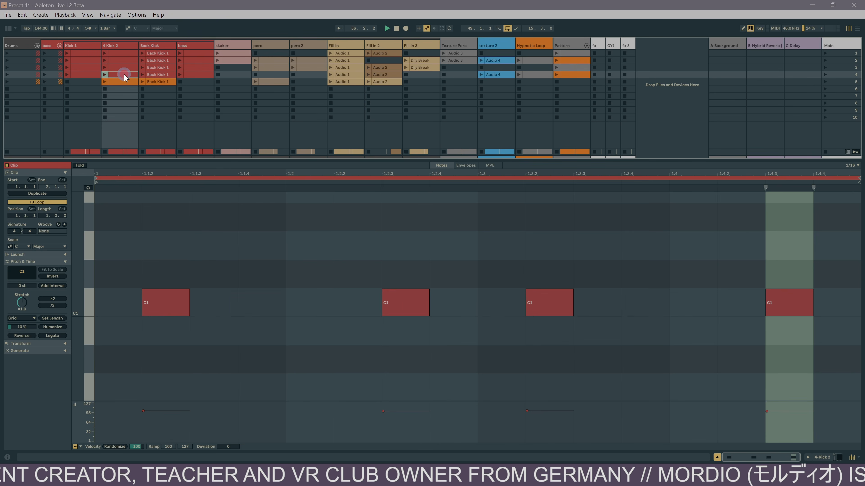
left_click(86, 74)
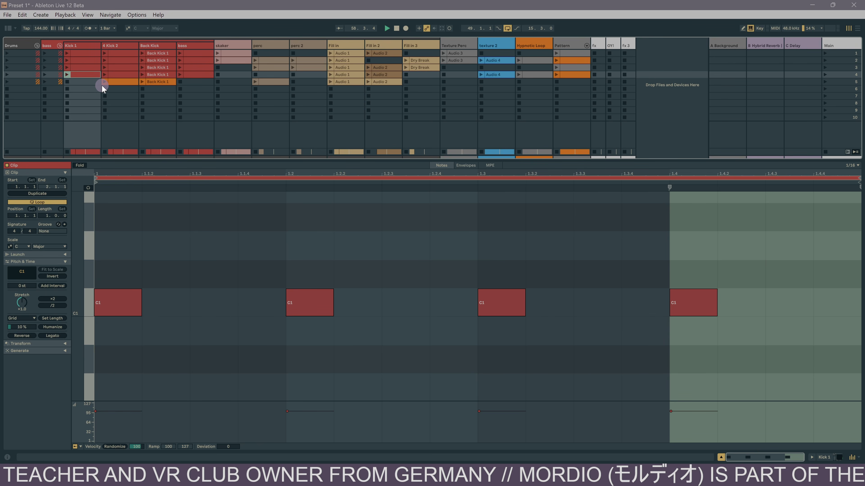
key("shift+Tab")
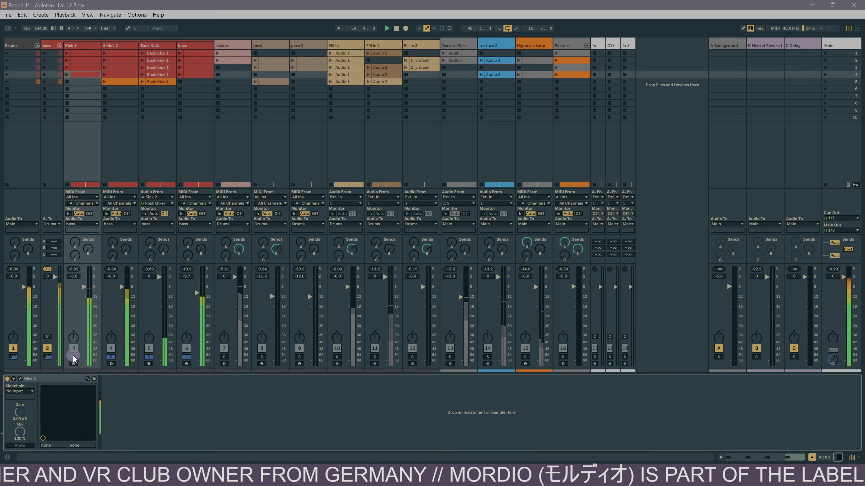
Step: Solo the shaker, Fill In and Fill In 3 tracks and compare Fill In 3 with the full Drums group, then clear the solo
left_click(223, 355)
left_click(337, 354)
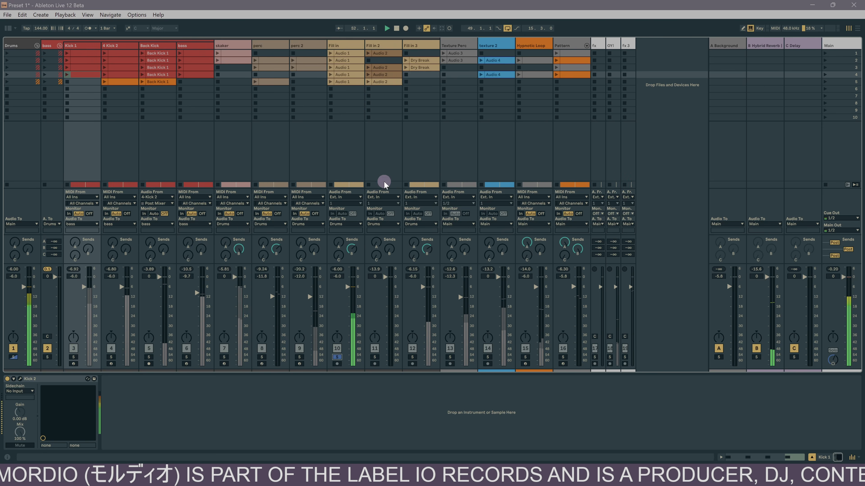
left_click(413, 356)
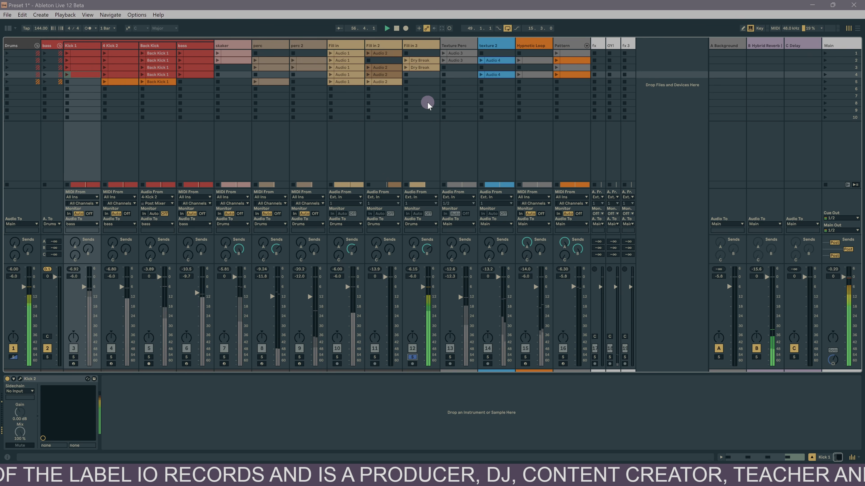
left_click(12, 357)
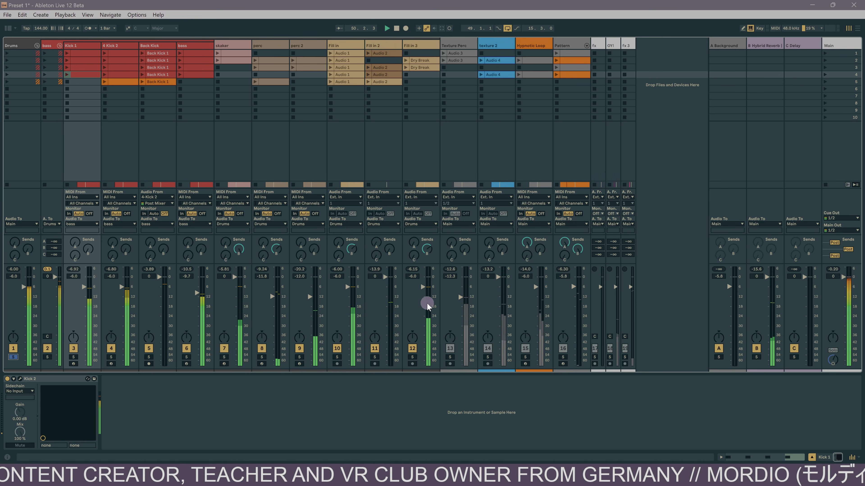
left_click(412, 357)
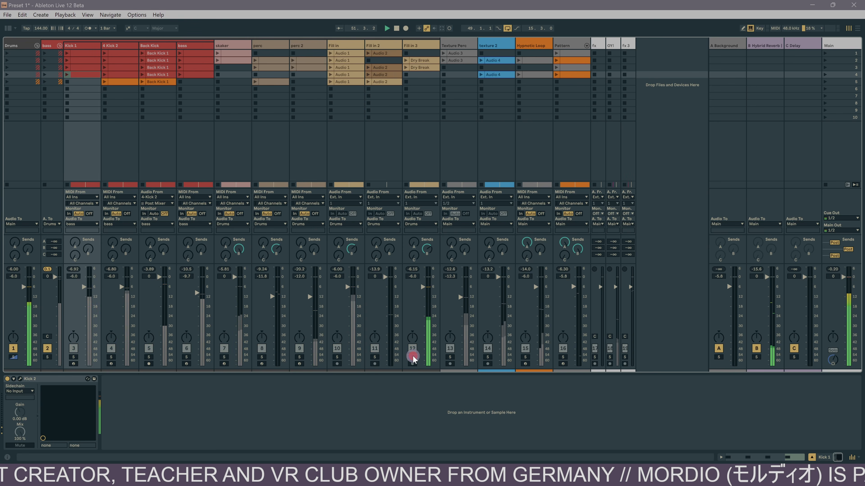
left_click(413, 357)
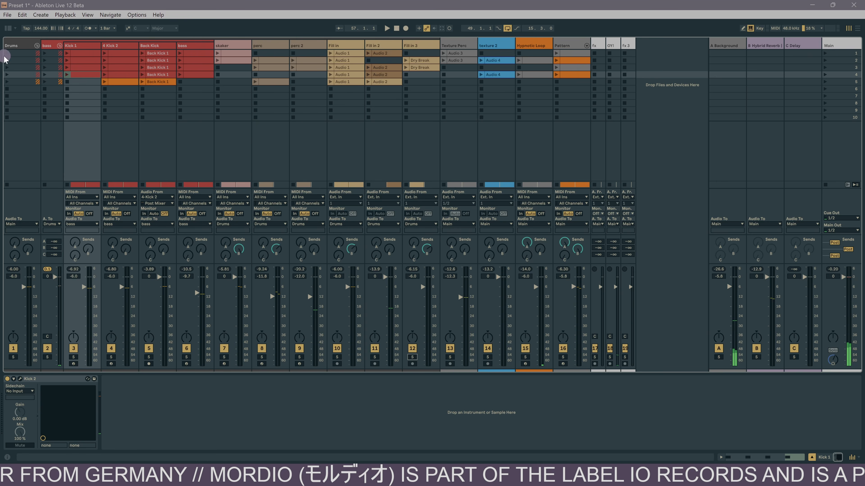
Step: Inspect the devices on the shaker, perc and Fill In tracks, and view the first Fill In clip
left_click(238, 149)
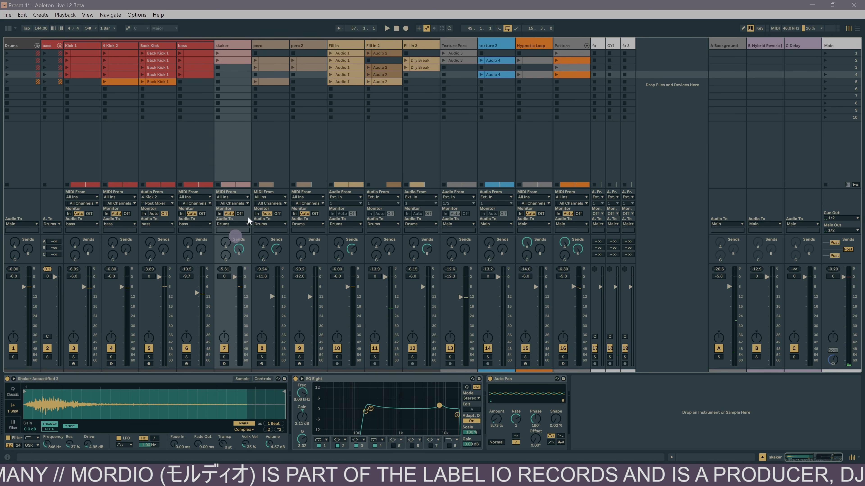
left_click(276, 150)
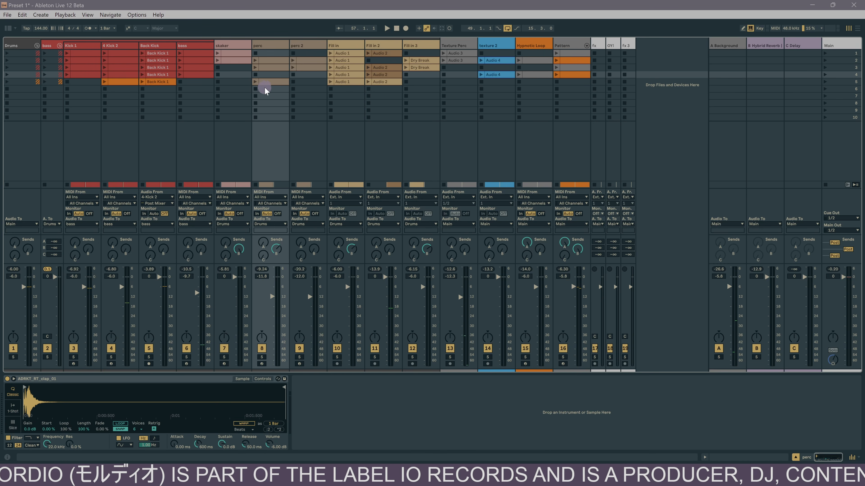
left_click(344, 146)
double_click(344, 54)
key("shift+Tab")
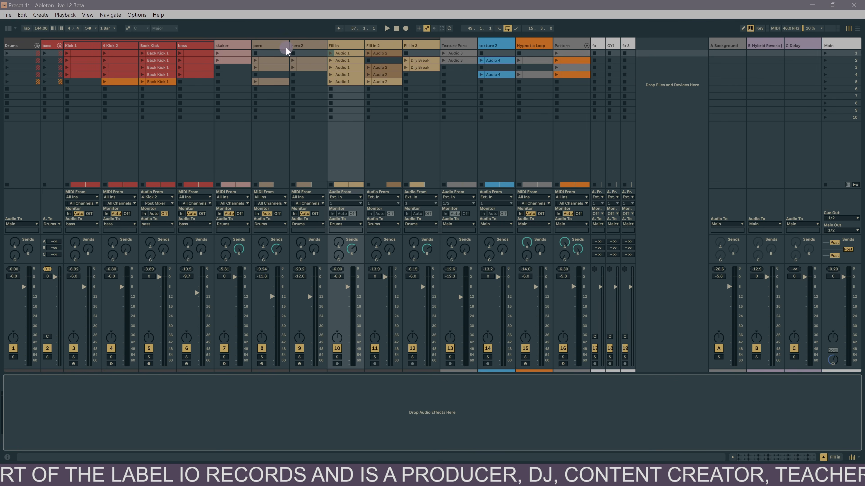
Step: Collapse the bass and Drums groups, solo Texture Perc, and play its looped clip in the arrangement
left_click(59, 45)
left_click(37, 43)
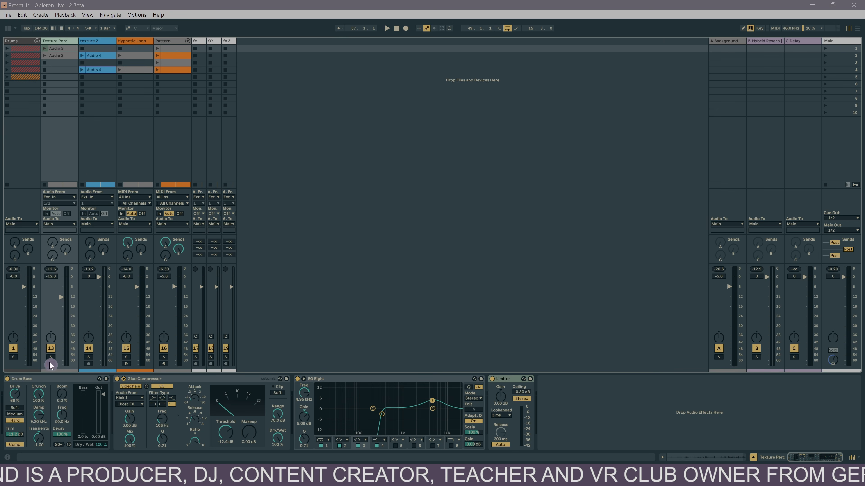
key("Tab")
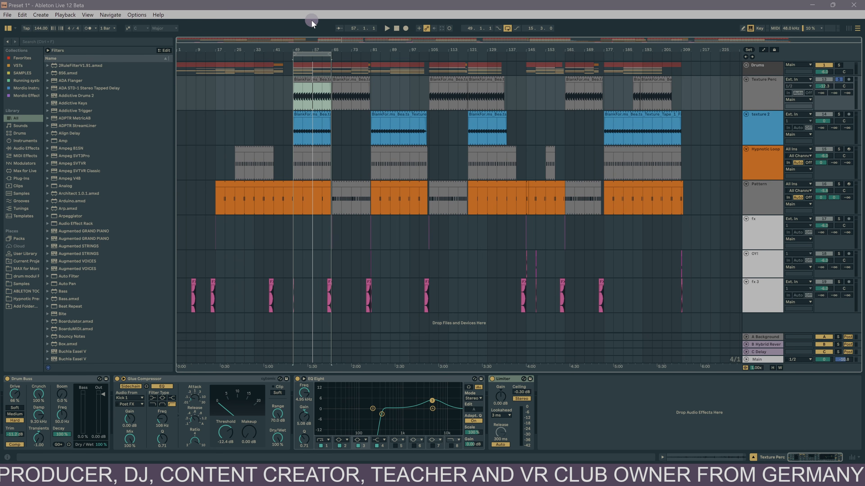
key("space")
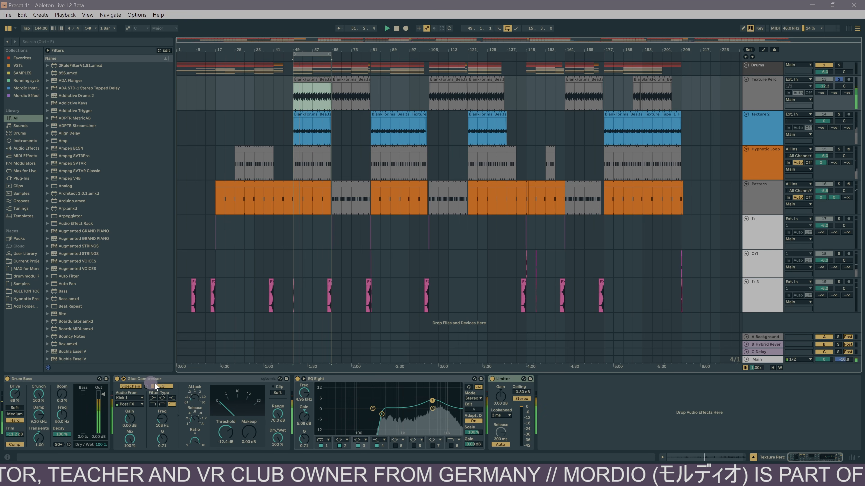
Step: Set the Texture Perc clip's Beats warping to preserve 1/16 with the non-looping transient mode
key("shift+Tab")
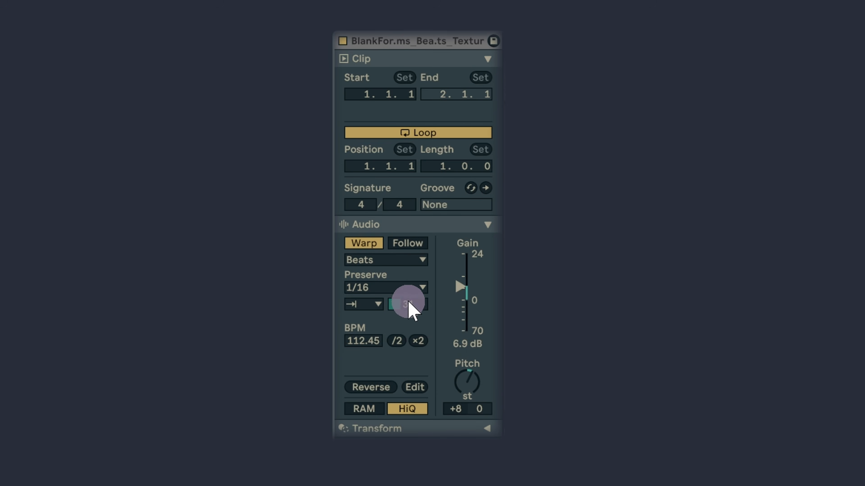
left_click(367, 289)
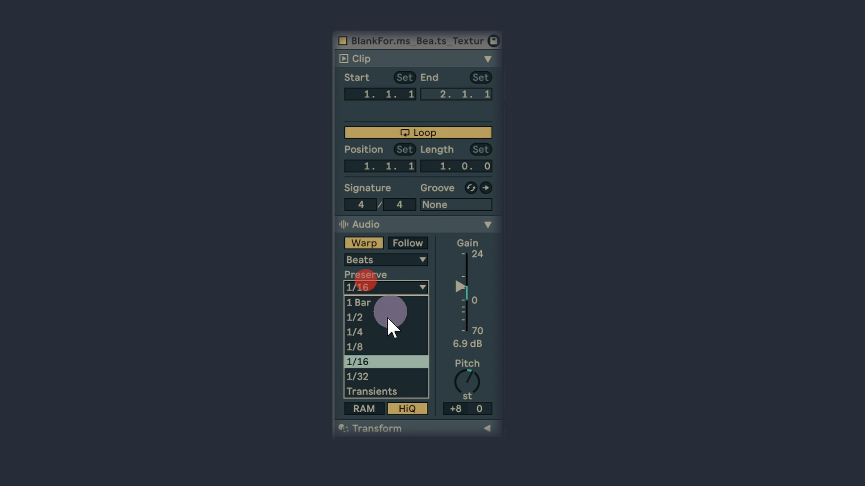
left_click(365, 361)
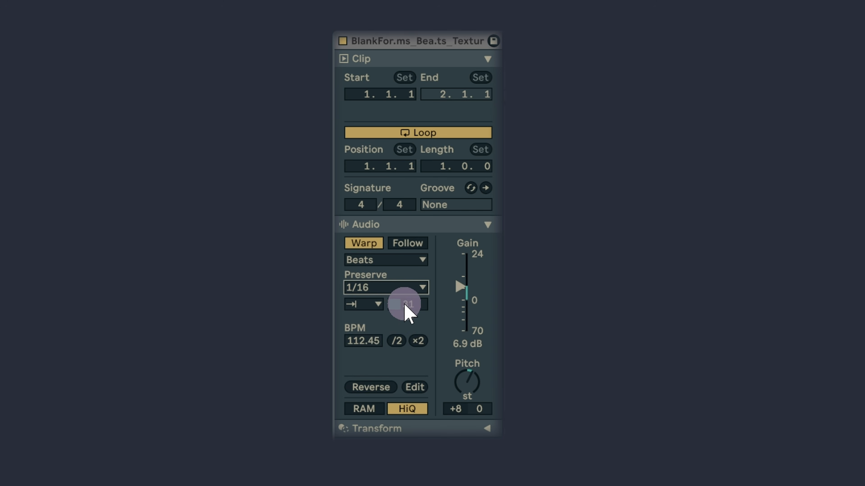
left_click(374, 304)
left_click(365, 316)
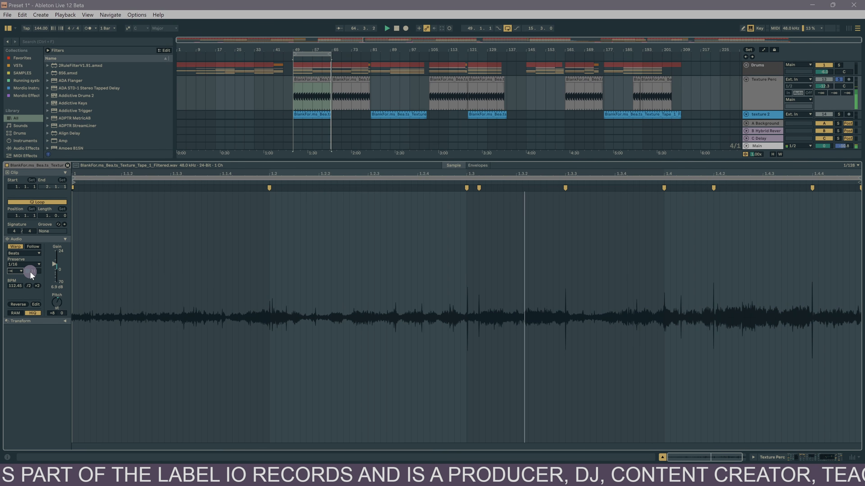
Step: Inspect the Texture Perc track's device chain, covering Drum Buss, Glue Compressor, EQ Eight and Limiter
left_click(303, 271)
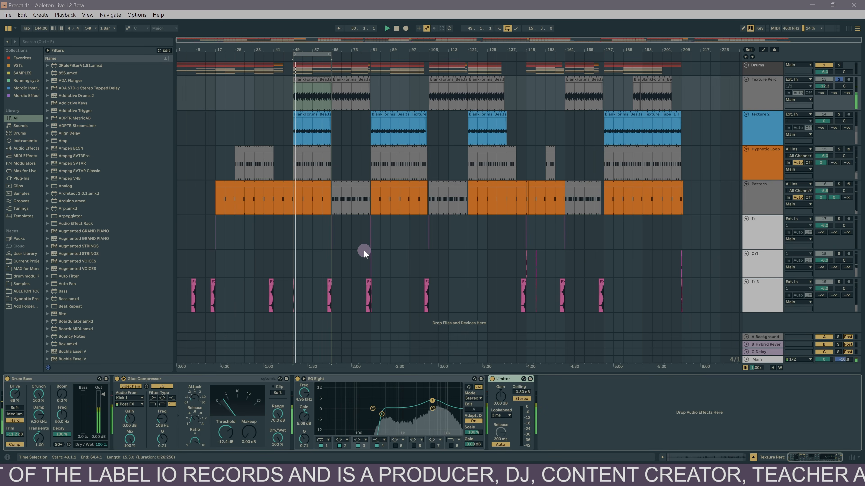
left_click(261, 413)
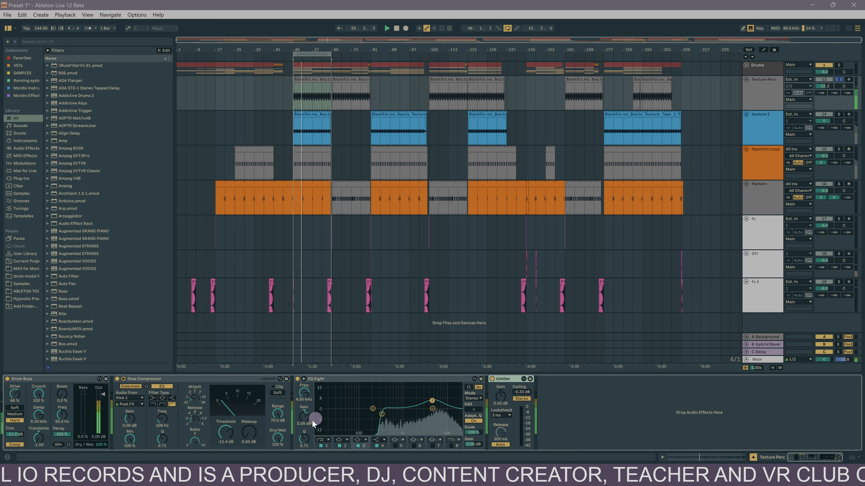
left_click(432, 410)
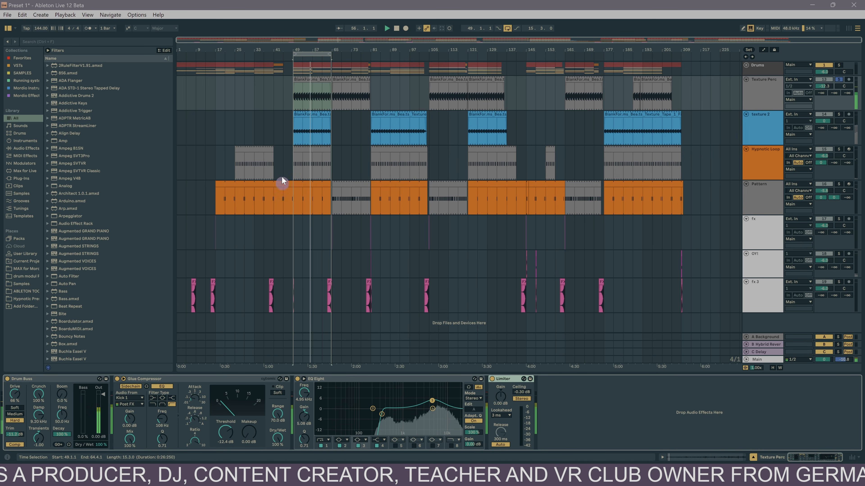
key("shift+Tab")
key("shift+Tab")
Step: Switch to Session View, solo the texture 2 track, and open its first Audio 4 clip
key("Tab")
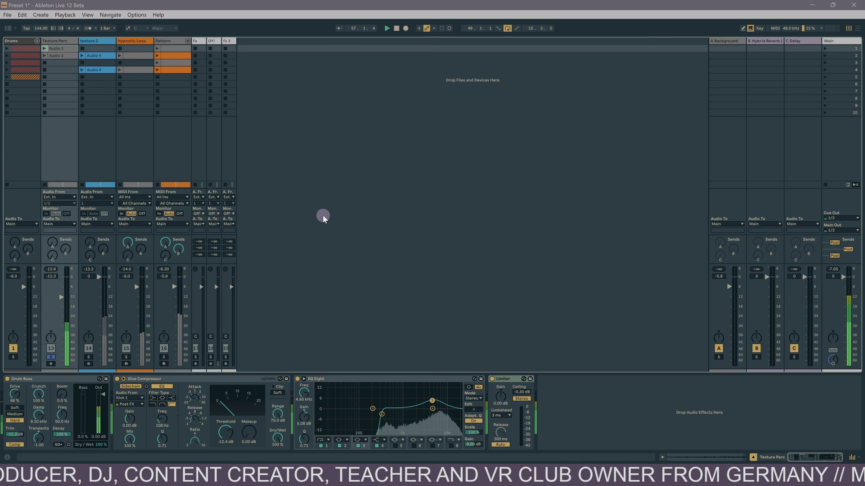
left_click(99, 148)
left_click(89, 357)
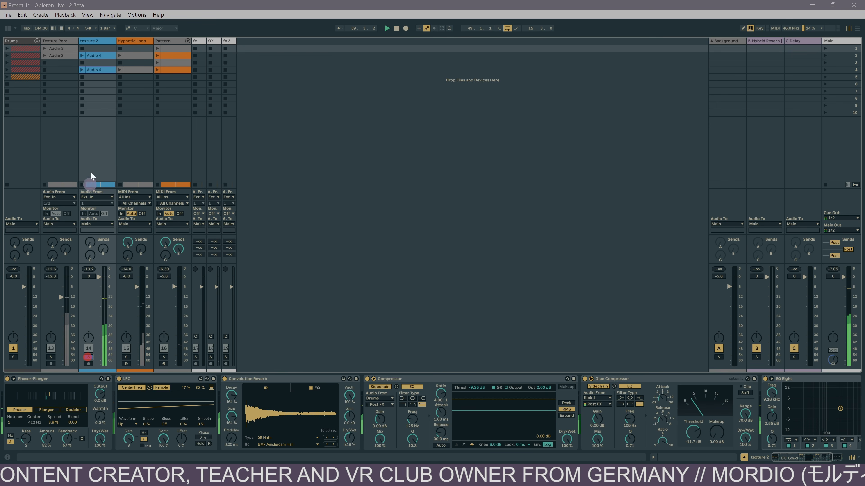
left_click(109, 56)
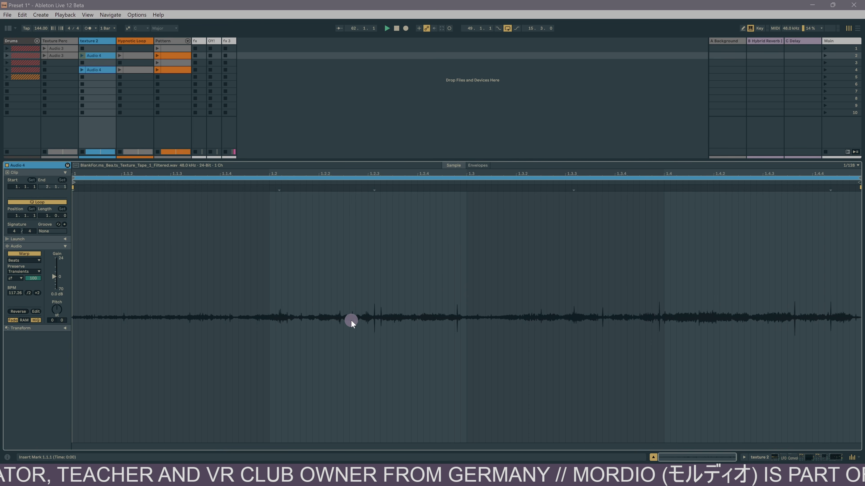
Step: Examine the texture 2 device chain, from Phaser-Flanger with its LFO through Convolution Reverb and both compressors to EQ Eight
key("shift+Tab")
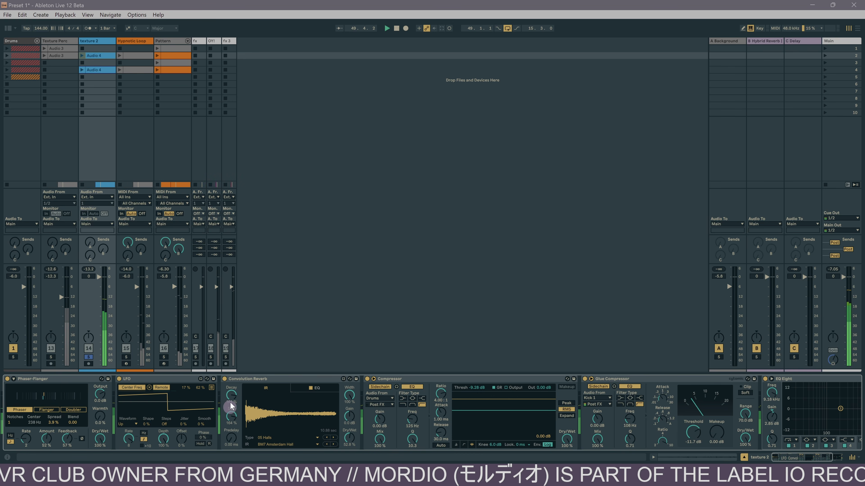
scroll(253, 403, "right", 4)
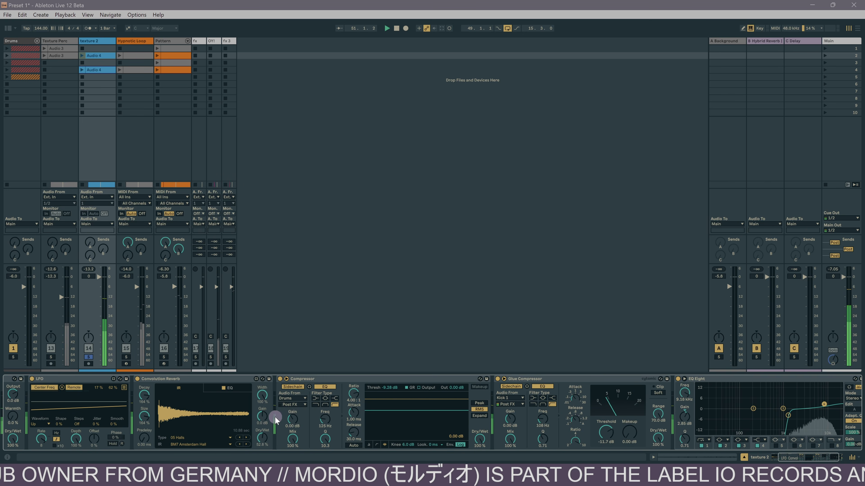
scroll(218, 431, "left", 4)
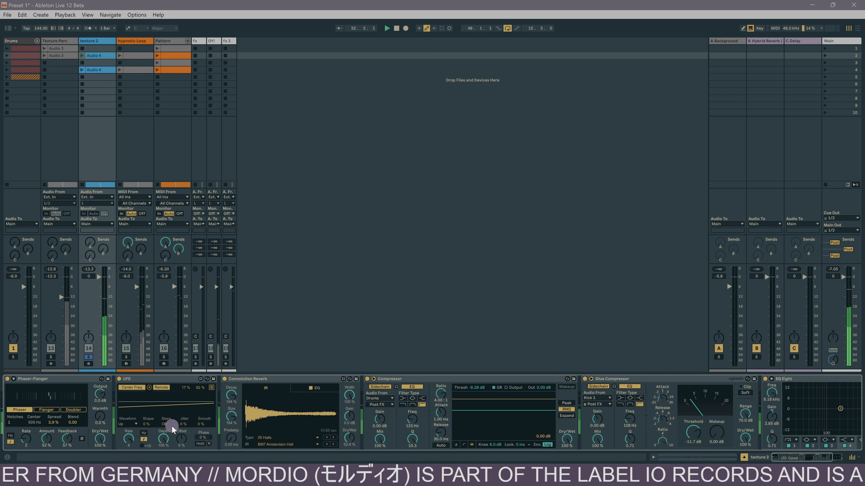
scroll(204, 425, "right", 1)
scroll(277, 410, "right", 1)
scroll(276, 411, "left", 2)
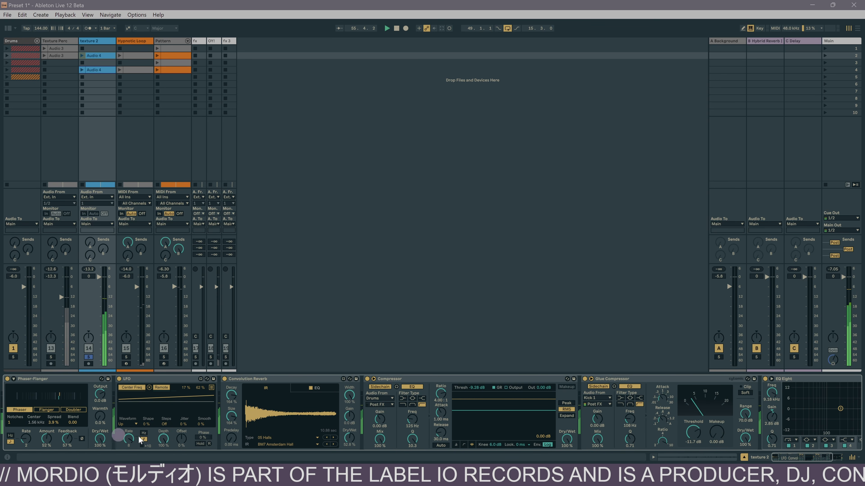
scroll(292, 412, "right", 2)
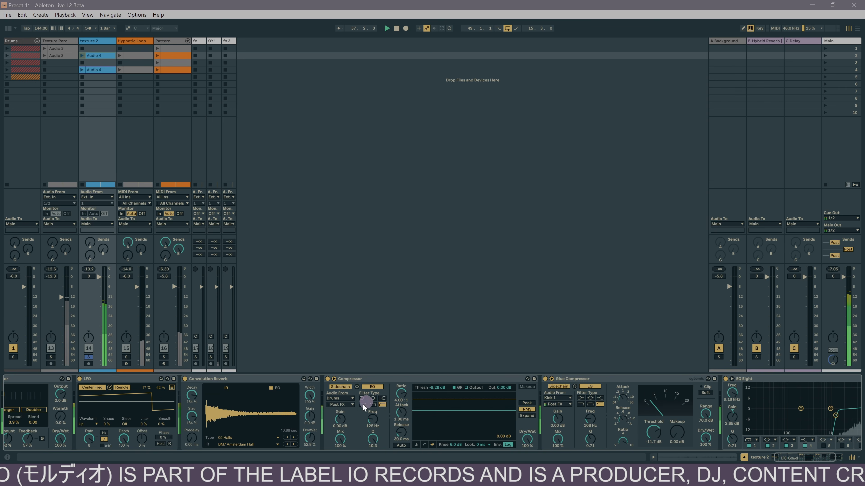
scroll(292, 412, "right", 2)
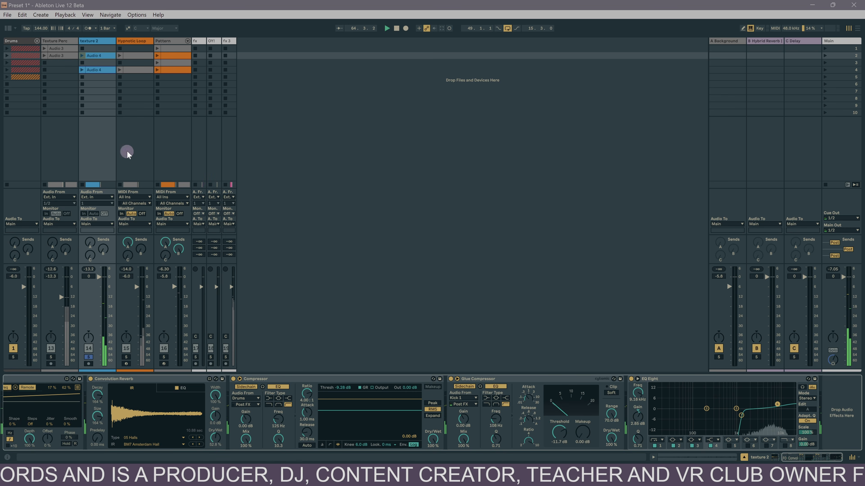
Step: Solo the Hypnotic Loop track and examine its device chain from Meld and Corpus through to Glue Compressor
left_click(122, 156)
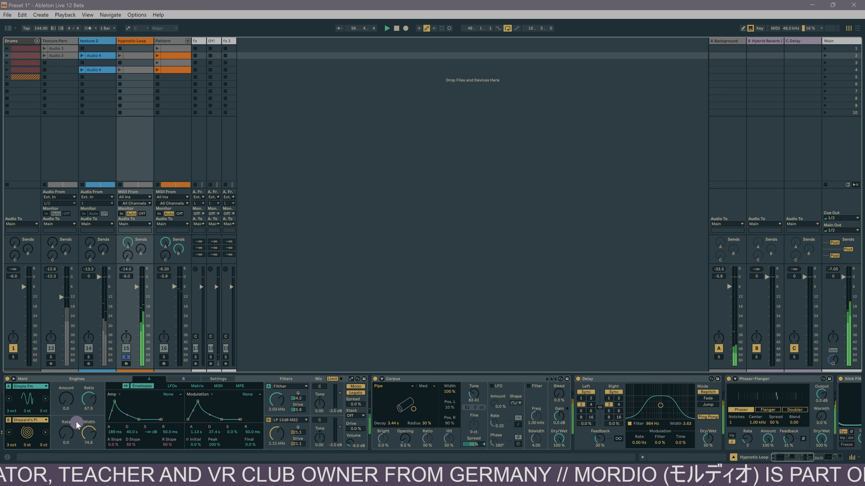
scroll(248, 415, "right", 6)
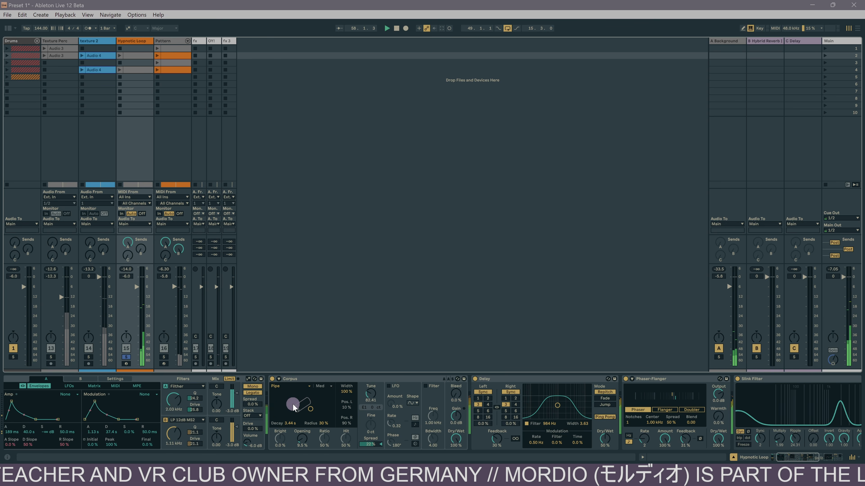
scroll(279, 416, "right", 2)
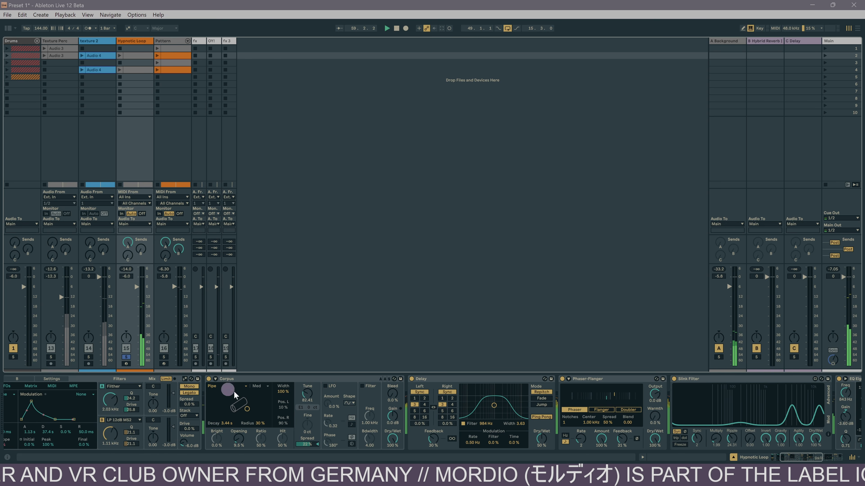
scroll(215, 382, "right", 9)
scroll(390, 409, "right", 9)
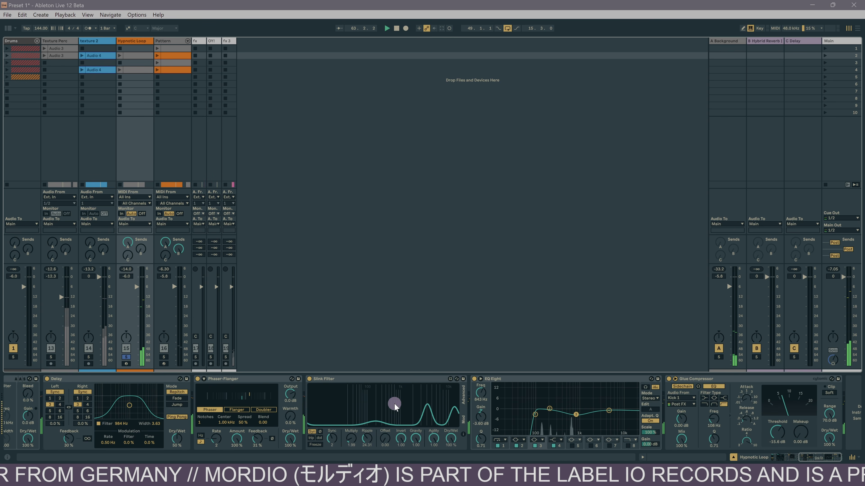
scroll(390, 407, "right", 1)
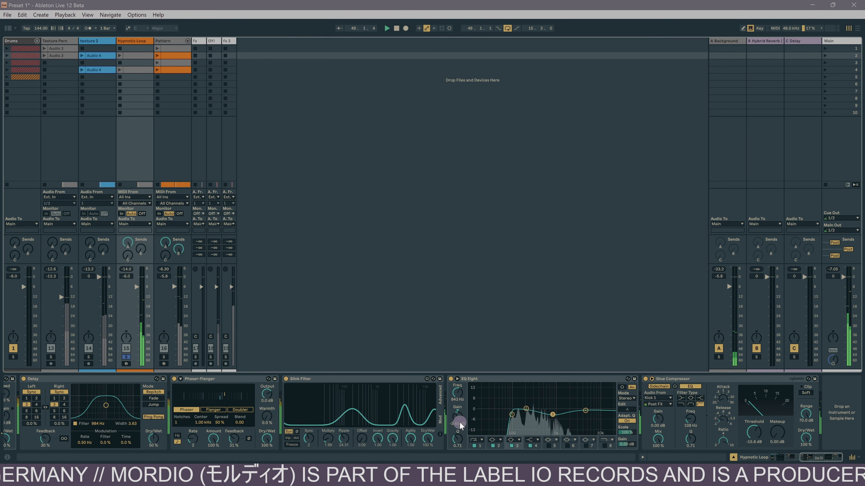
Step: Compare Hypnotic Loop with its Slink Filter bypassed and re-enabled while reviewing the surrounding Delay and Phaser-Flanger devices
scroll(280, 404, "left", 1)
scroll(440, 414, "left", 6)
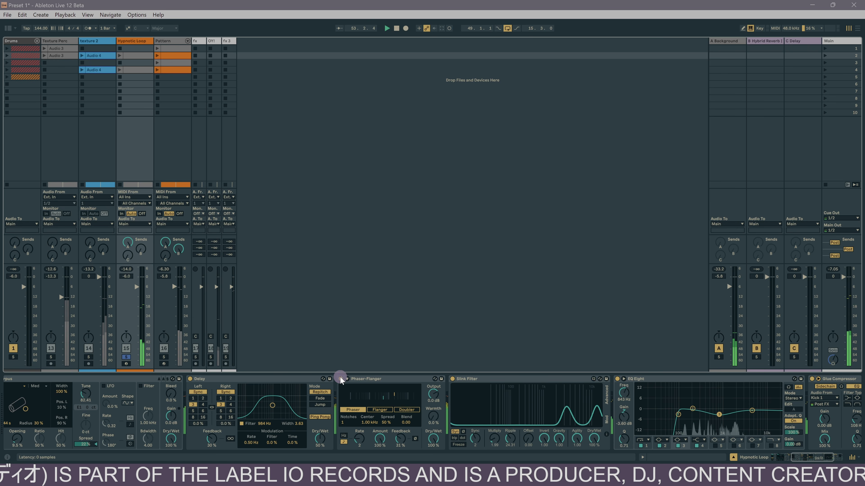
scroll(341, 414, "left", 6)
scroll(342, 414, "left", 2)
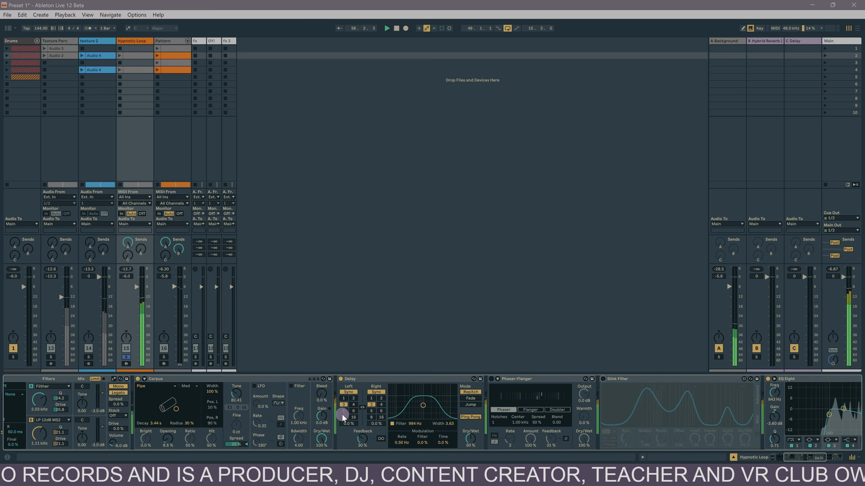
scroll(413, 409, "right", 4)
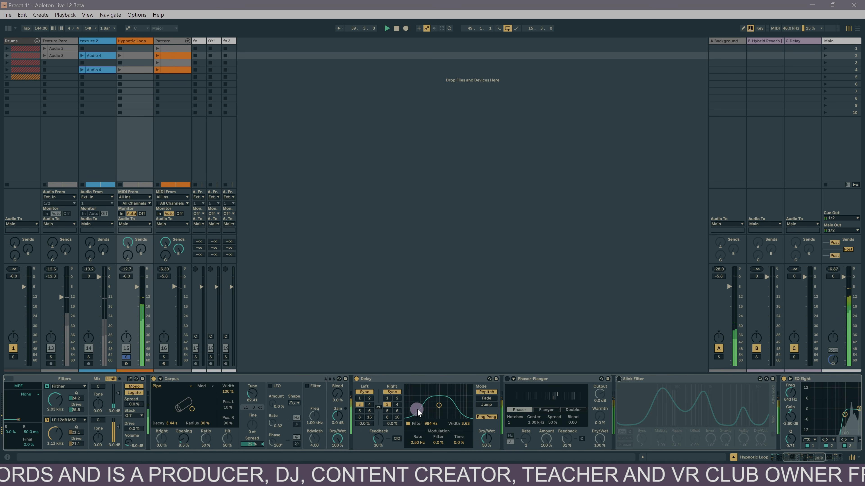
scroll(402, 387, "right", 5)
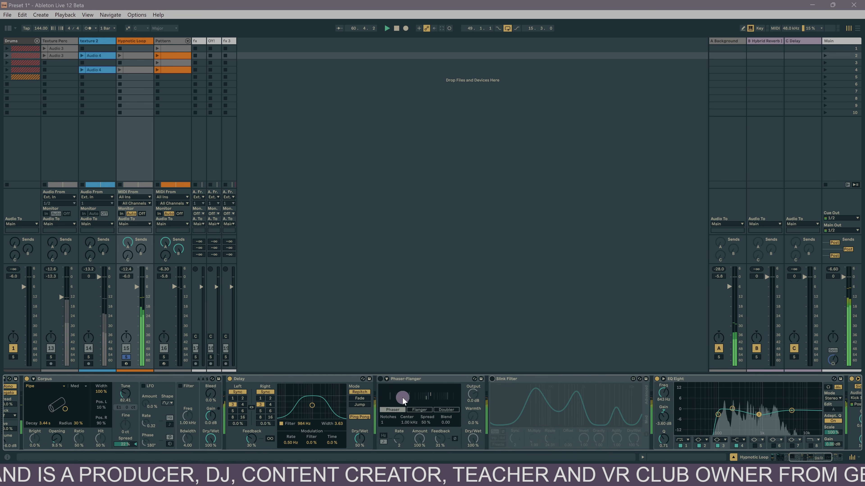
scroll(360, 397, "right", 2)
left_click(248, 379)
scroll(341, 402, "right", 2)
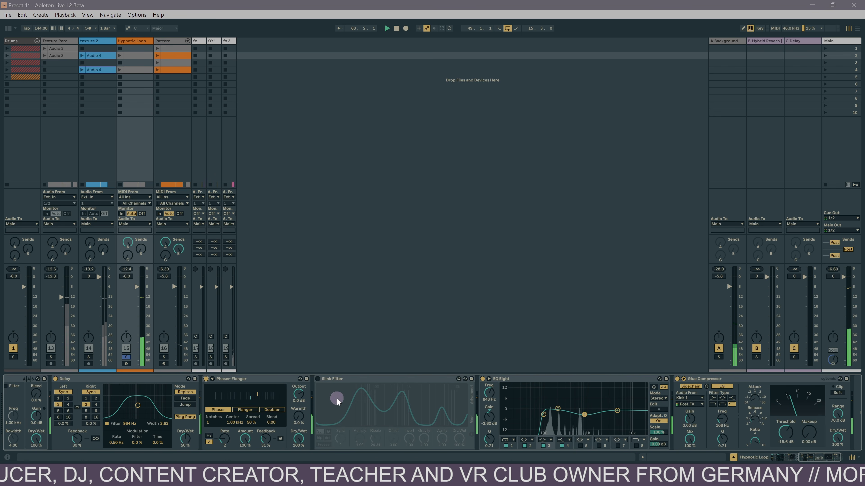
left_click(317, 378)
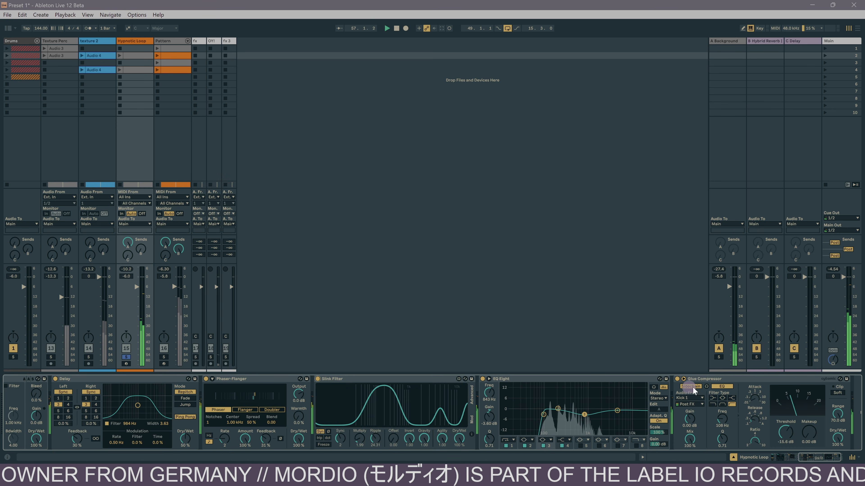
Step: Solo the A Background return to audition it, inspect its device chain, then clear the solo and reselect Hypnotic Loop
left_click(718, 357)
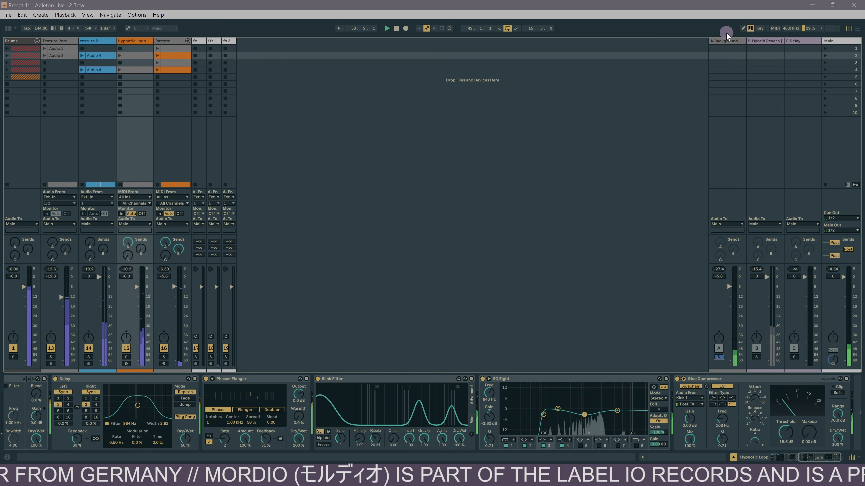
left_click(731, 44)
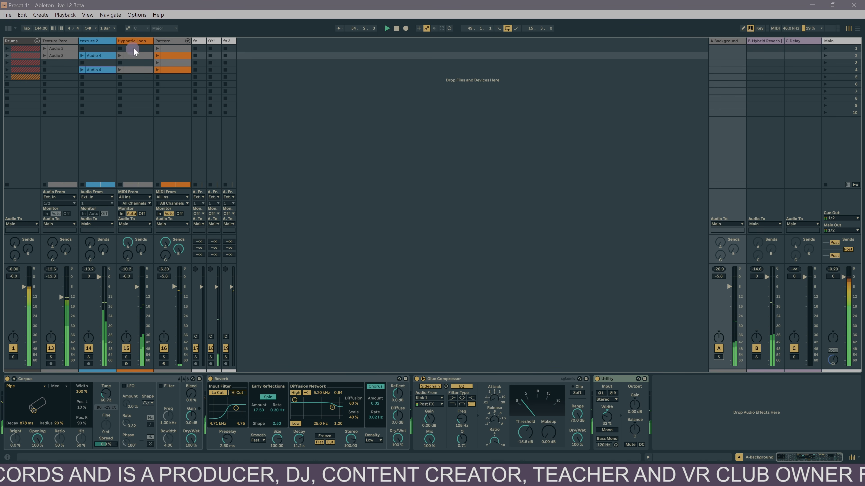
left_click(135, 41)
Step: Loop the Pattern track's first grey clip in the arrangement, solo the track, and return to Session View
key("Tab")
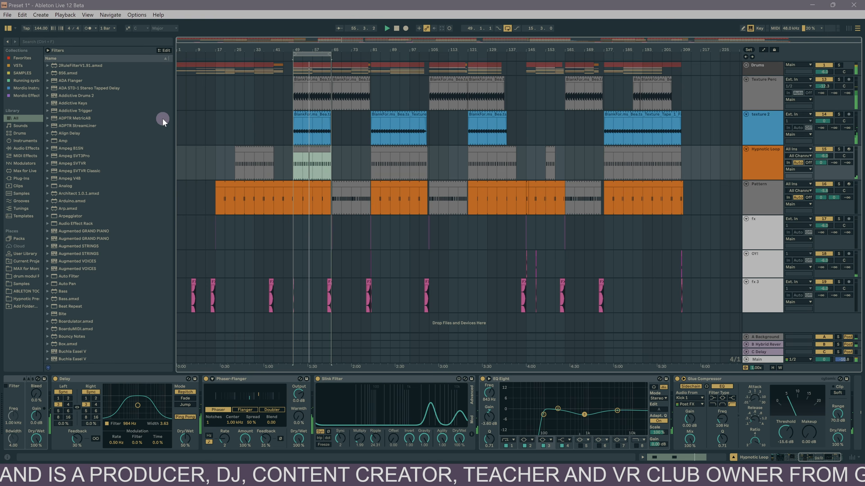
left_click(346, 186)
key("Tab")
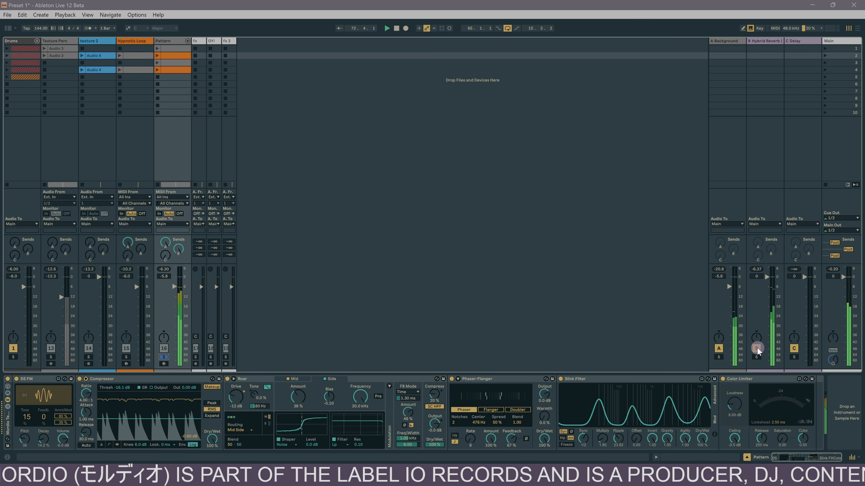
Step: Turn off returns A and B and bypass Color Limiter, Slink Filter, Phaser-Flanger, Roar and Compressor on the Pattern track
left_click(718, 348)
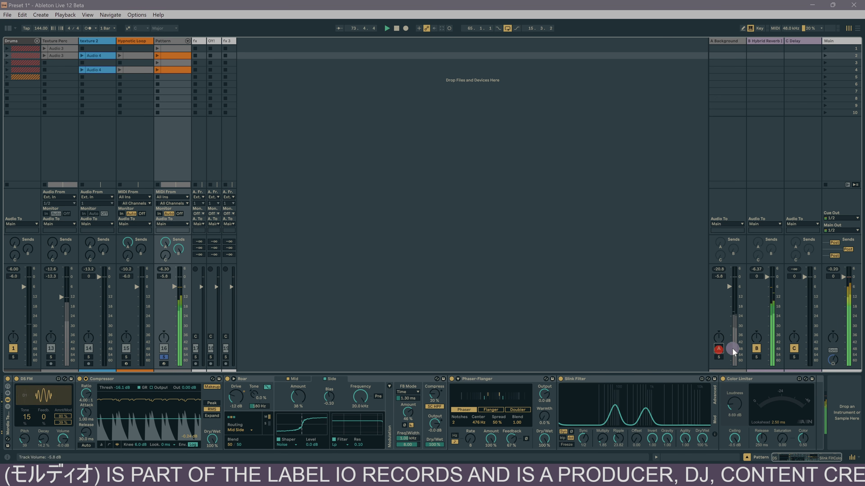
left_click(756, 348)
left_click(722, 379)
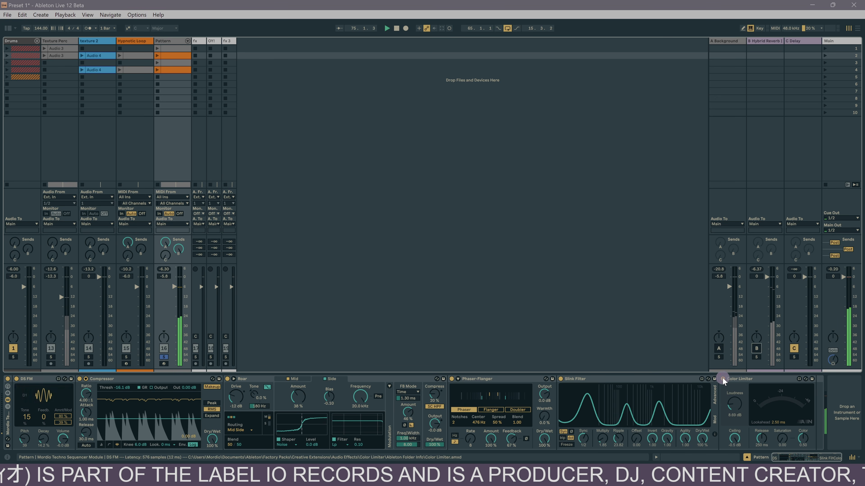
left_click(560, 378)
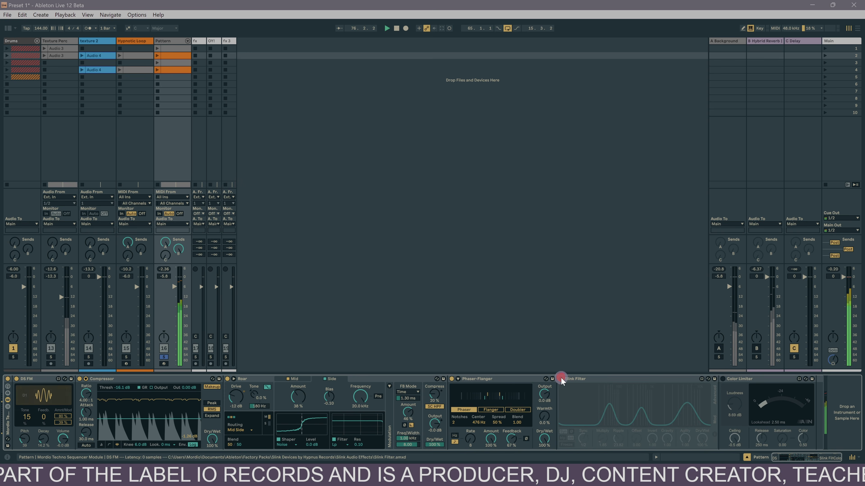
left_click(451, 379)
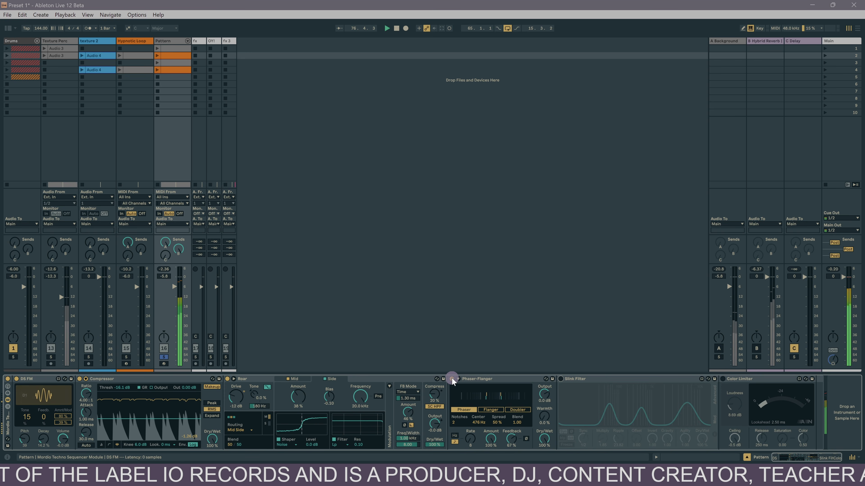
left_click(228, 379)
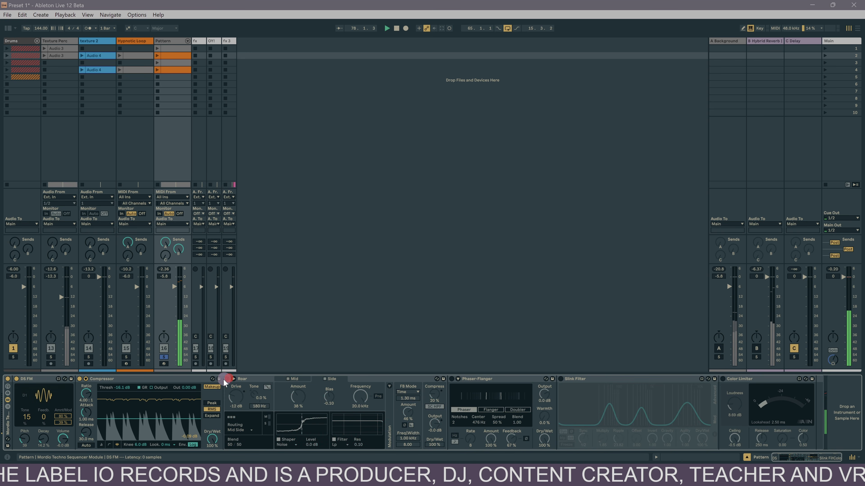
left_click(79, 379)
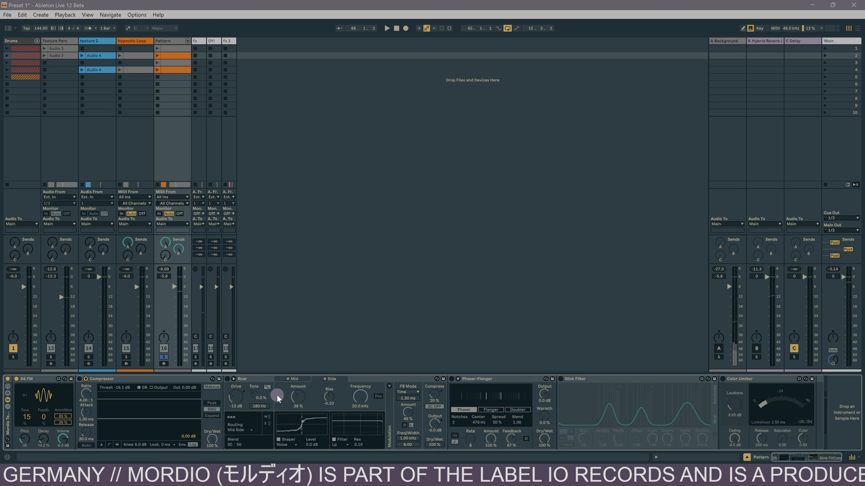
Step: Re-enable the Compressor and Color Limiter on the Pattern track while auditioning the soloed sound
left_click(79, 379)
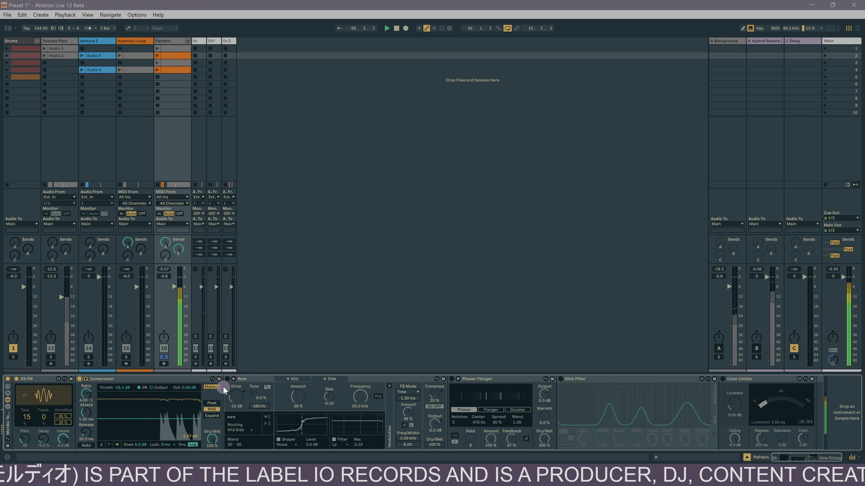
key("space")
left_click(722, 379)
Step: Re-enable Roar, Phaser-Flanger and Slink Filter one after another on the Pattern track, playing the loop to hear each device's effect
left_click(226, 378)
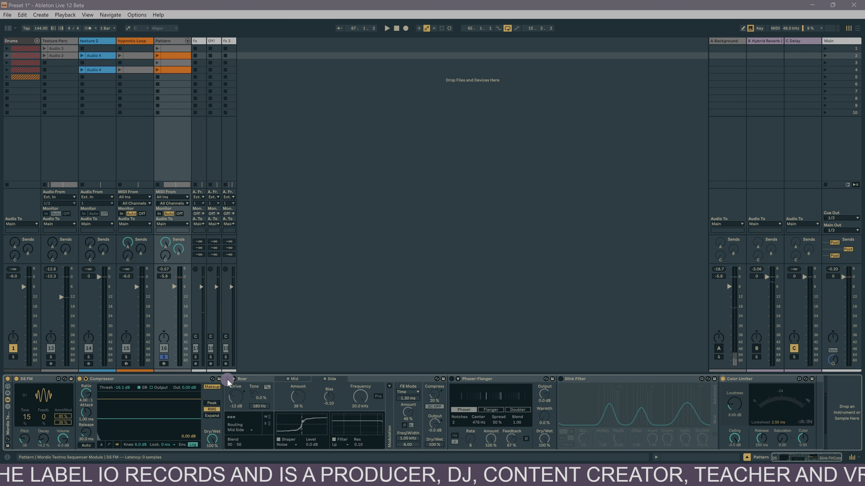
left_click(227, 379)
key("space")
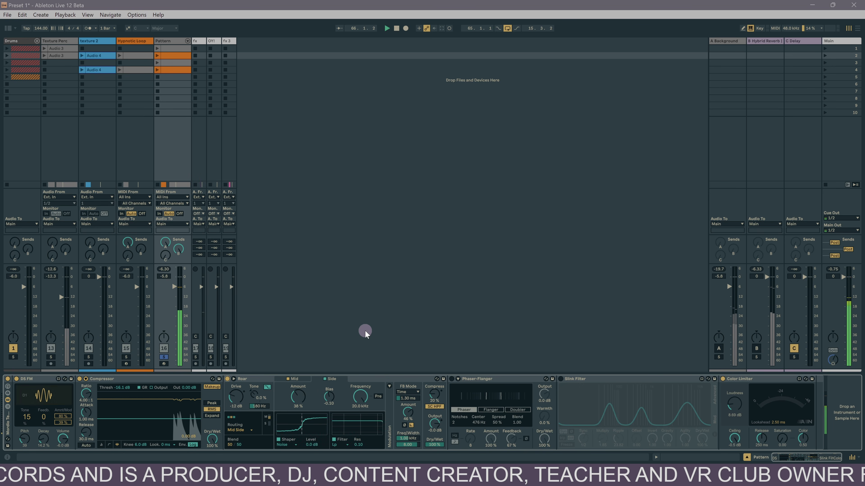
left_click(452, 379)
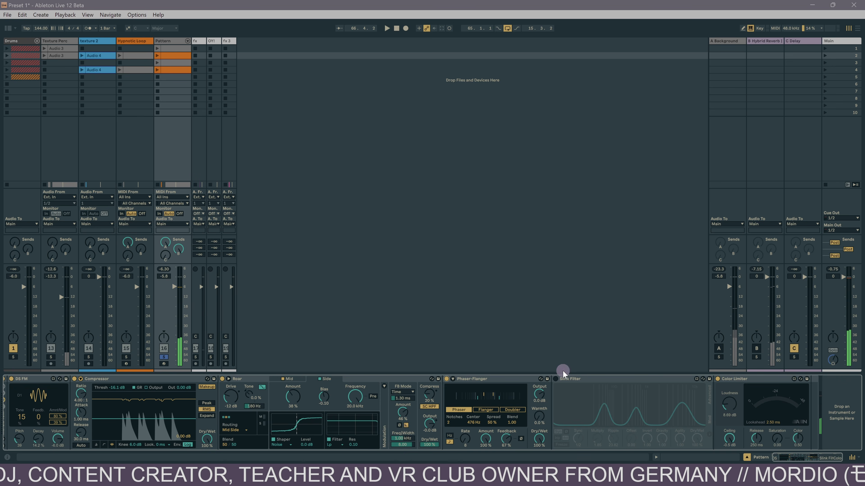
left_click(555, 379)
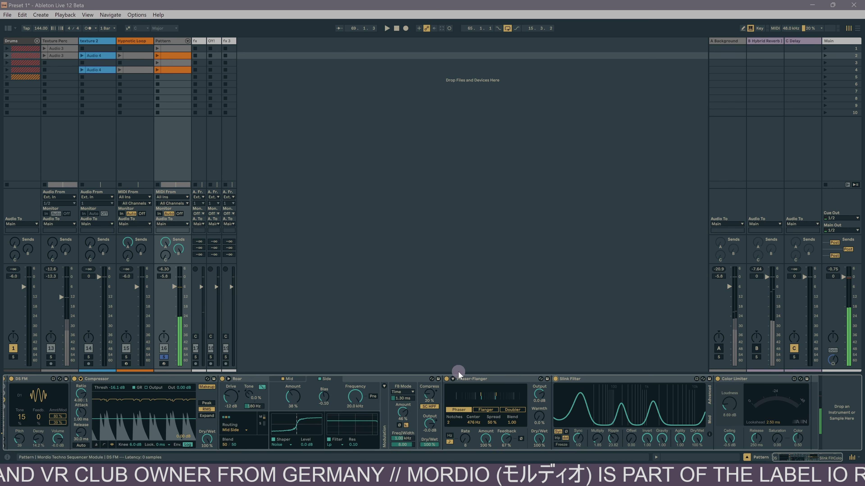
Step: Turn returns A and B back on, review the Hybrid Reverb return's devices, and reselect the Pattern track for playback
left_click(719, 349)
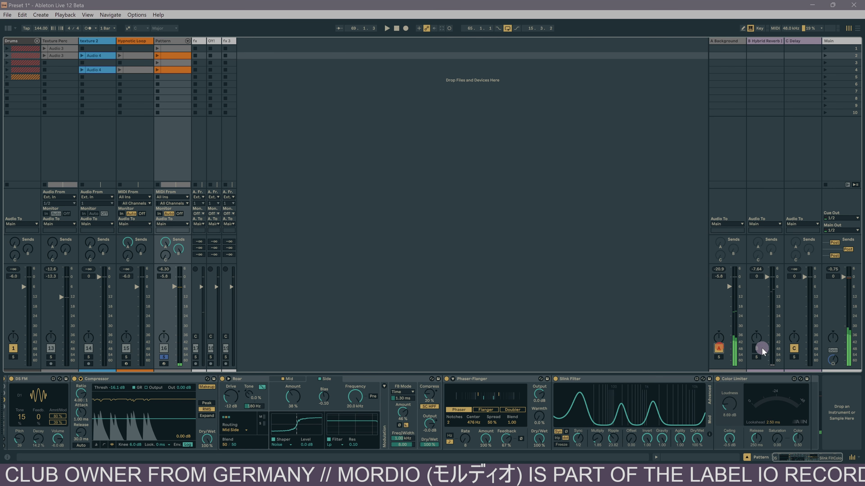
left_click(767, 188)
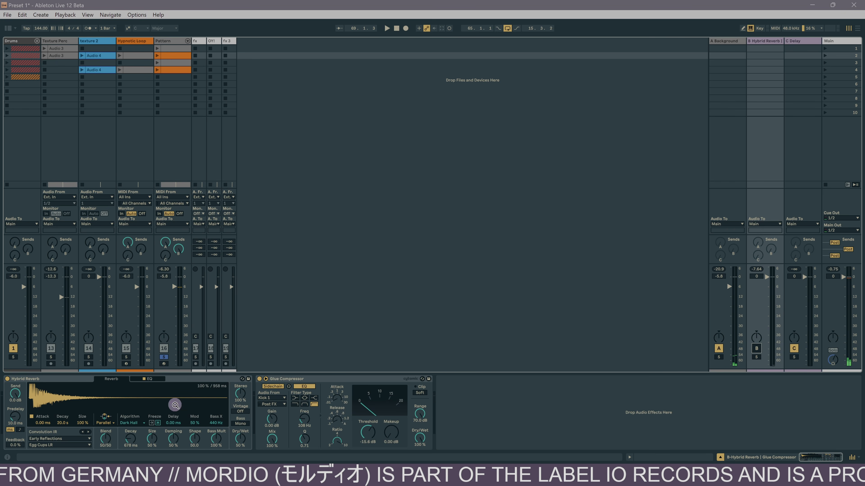
left_click(756, 348)
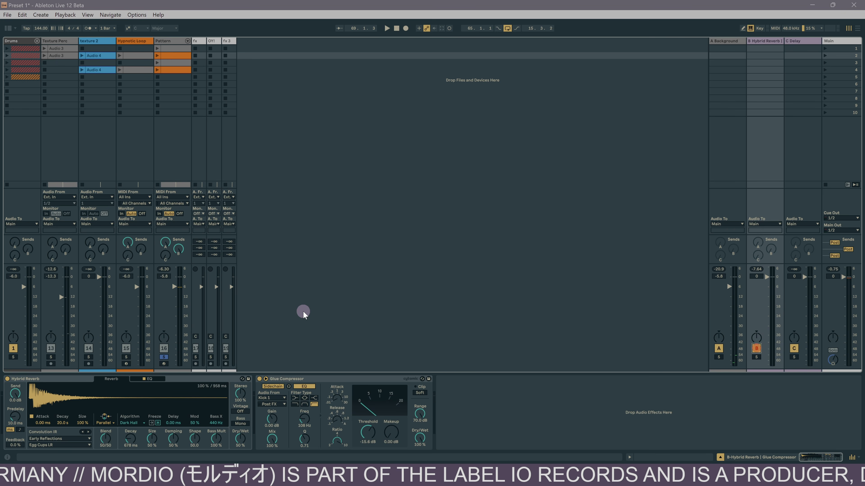
left_click(172, 158)
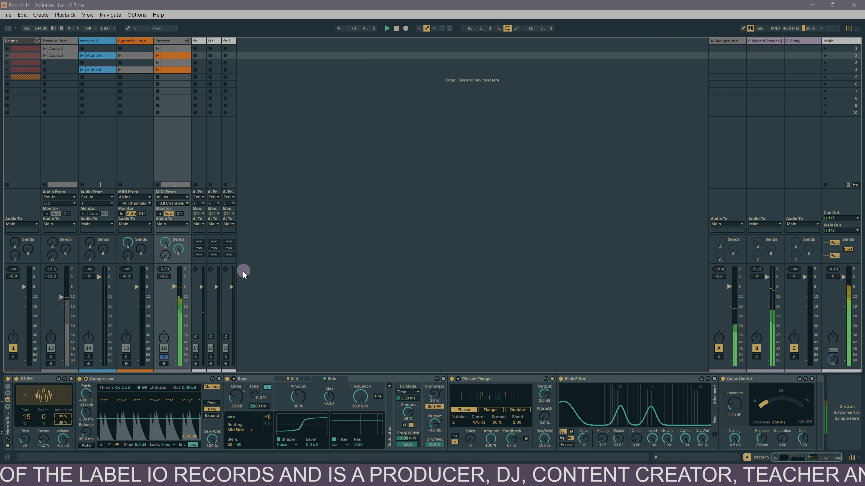
Step: Unsolo the Pattern track, turn off the arrangement loop, and show the arrangement while all tracks play
left_click(162, 355)
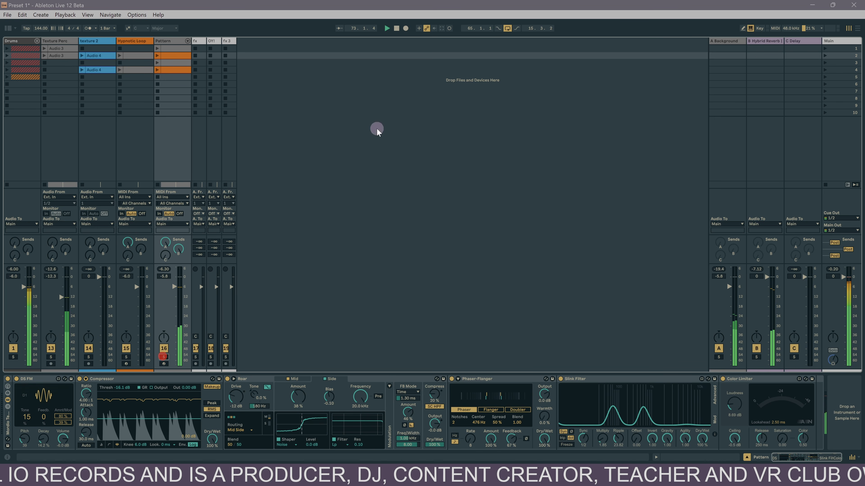
left_click(507, 29)
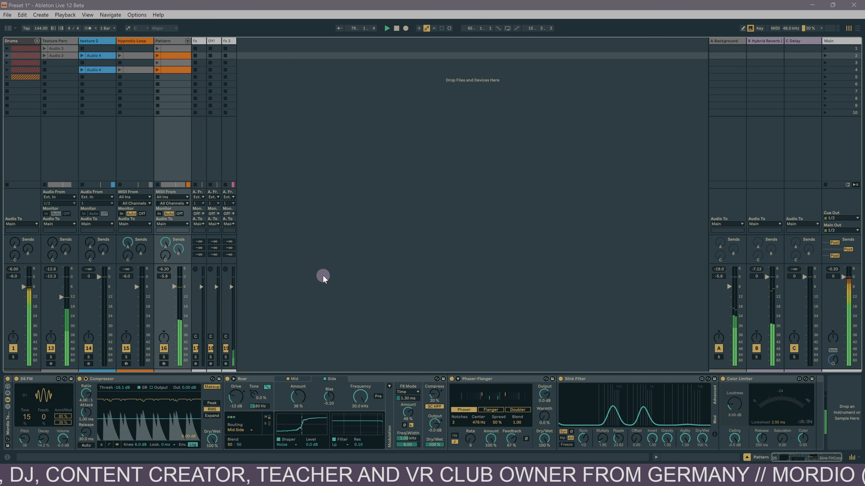
key("Tab")
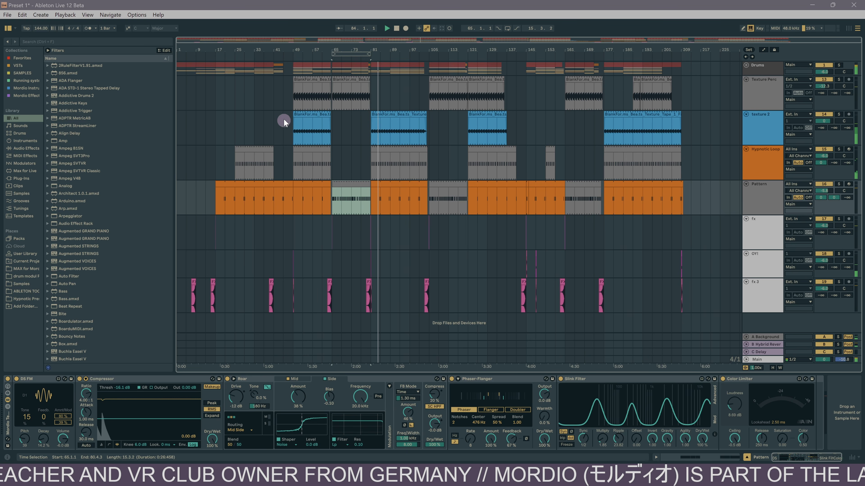
key("Tab")
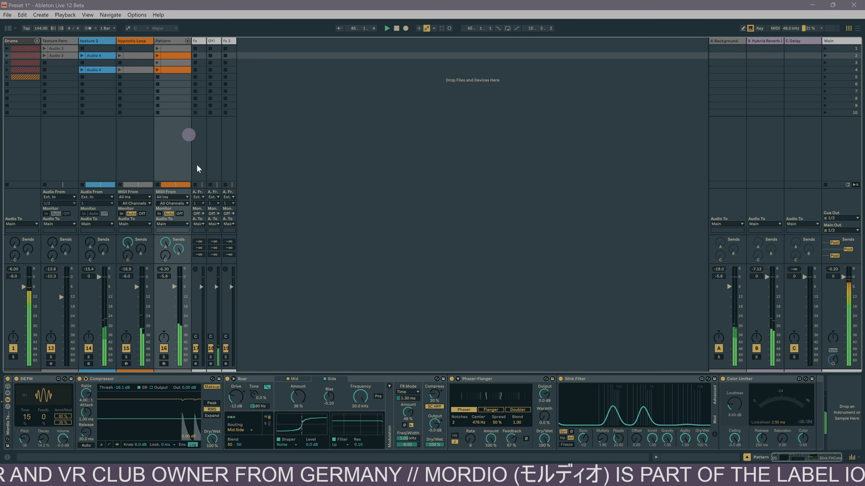
key("Tab")
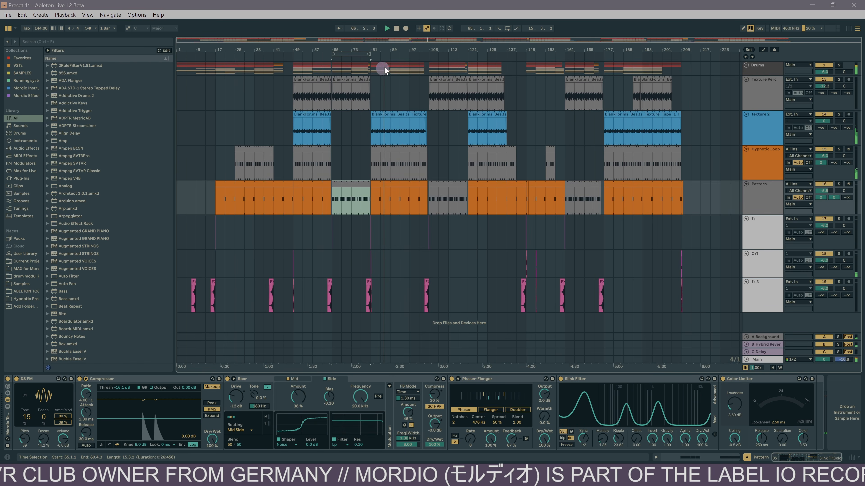
Step: Examine and listen to the arrangement's transition around bar 105, including the fx and fx 2 clips, then return to Session View
left_click_drag(389, 50, 389, 48)
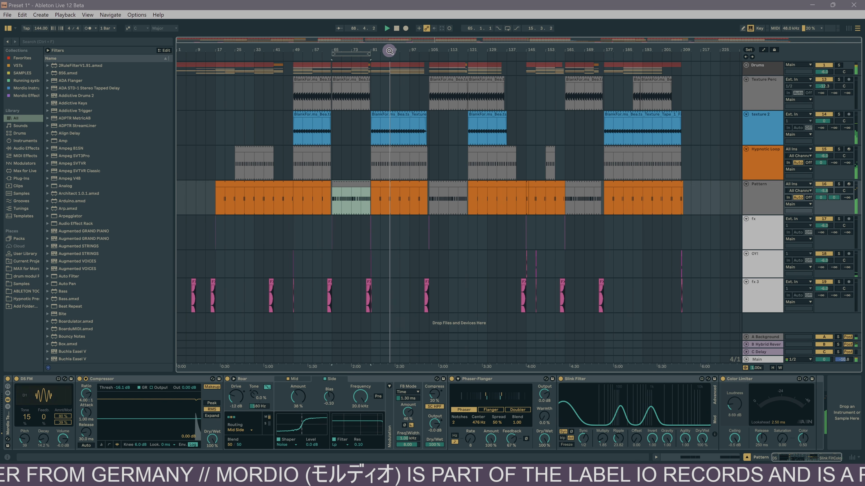
key("Tab")
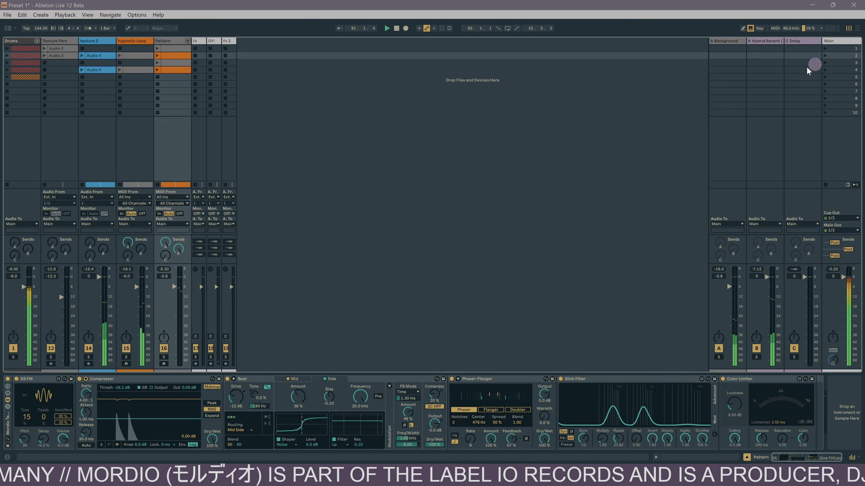
key("Tab")
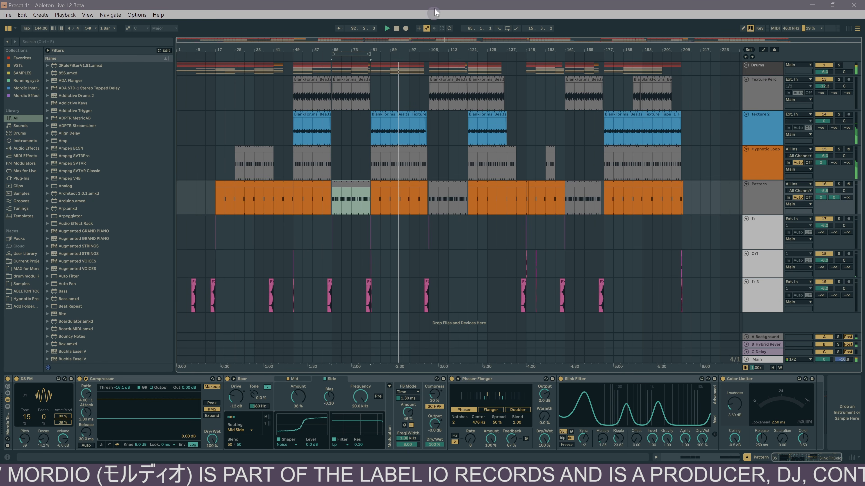
left_click_drag(427, 46, 428, 46)
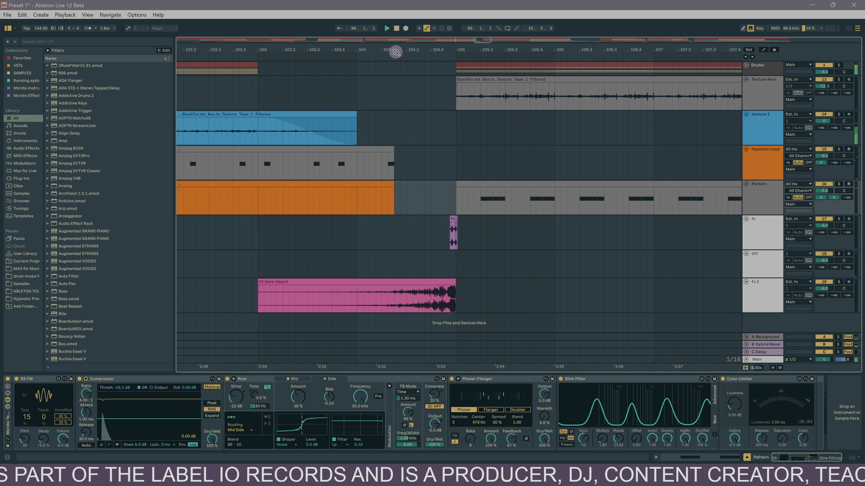
left_click_drag(397, 49, 346, 86)
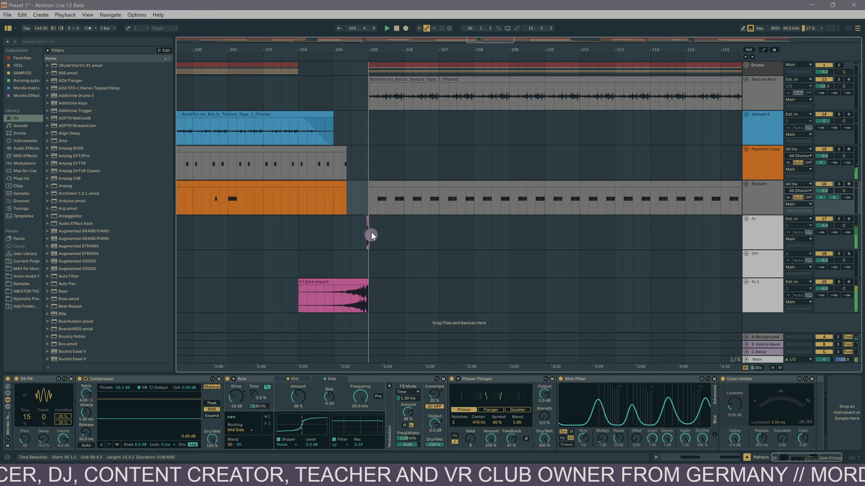
left_click_drag(431, 49, 431, 47)
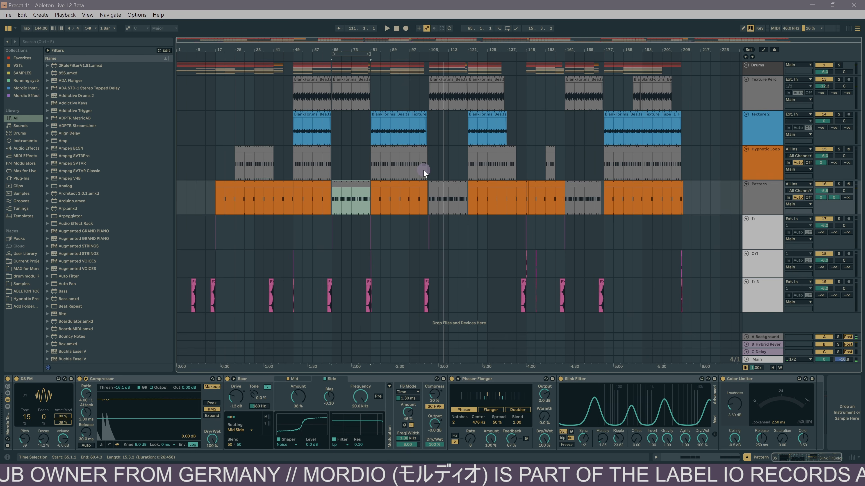
key("Tab")
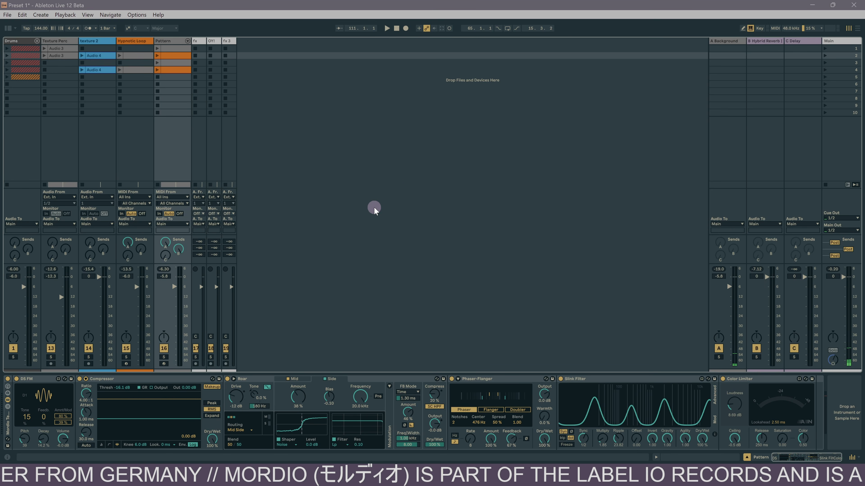